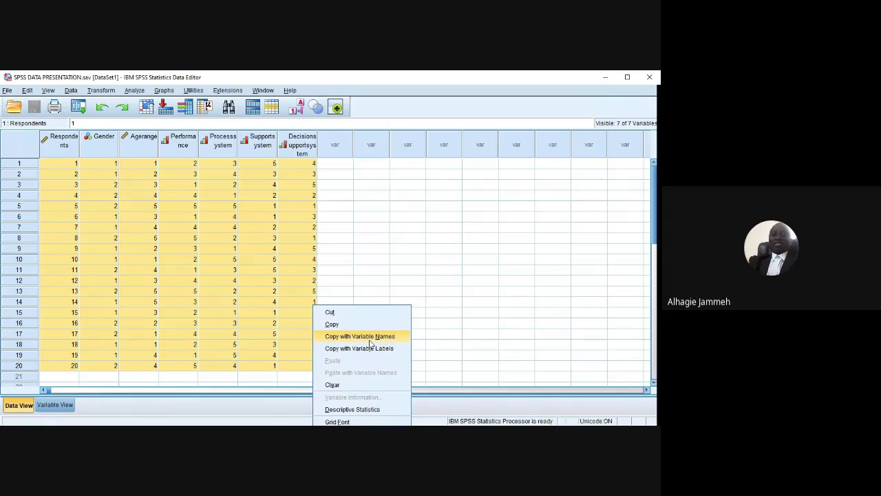
# Step: Copy all the selected respondent data together with its variable names
pyautogui.click(369, 336)
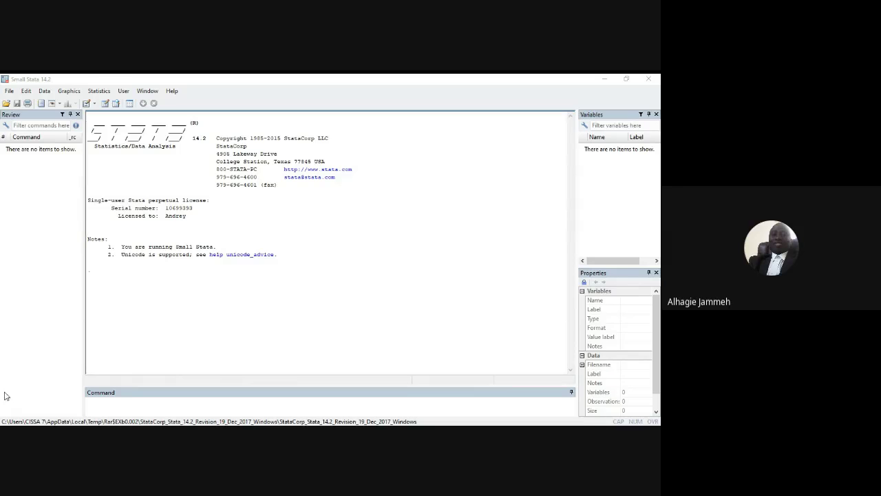
pyautogui.click(29, 359)
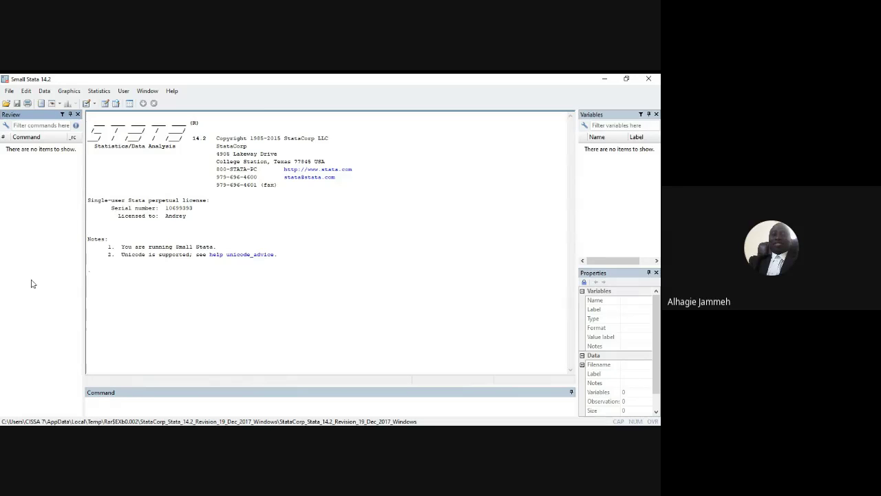
pyautogui.click(117, 407)
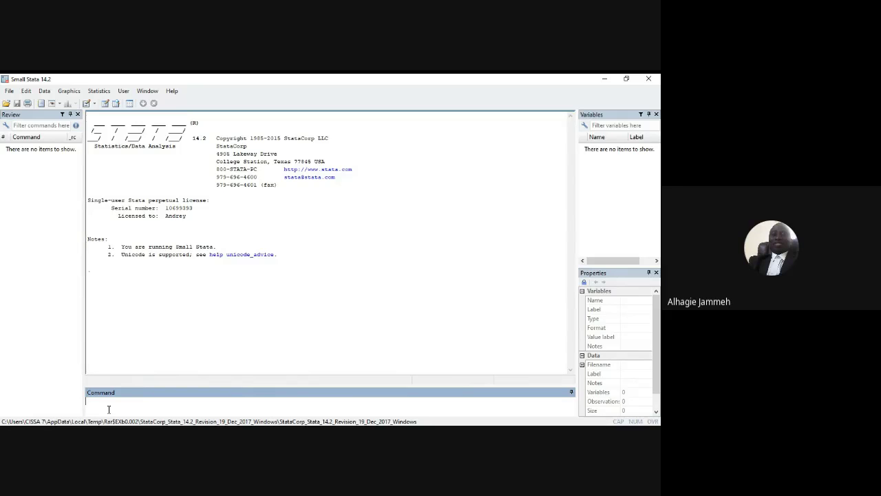
pyautogui.write('discribe data')
pyautogui.press('BackSpace')
pyautogui.press('BackSpace')
pyautogui.press('BackSpace')
pyautogui.press('BackSpace')
pyautogui.press('BackSpace')
pyautogui.press('BackSpace')
pyautogui.press('BackSpace')
pyautogui.press('BackSpace')
pyautogui.press('BackSpace')
pyautogui.press('BackSpace')
pyautogui.press('BackSpace')
pyautogui.press('BackSpace')
pyautogui.press('BackSpace')
# Step: Preview an Excel import of STUDENT COMPUTER APPLICATION 2 with the first row as variable names, and cancel it
pyautogui.click(8, 93)
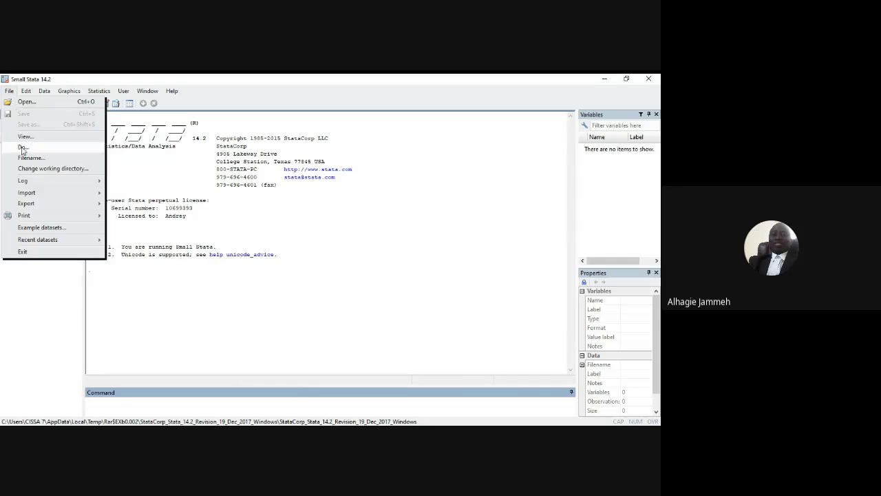
pyautogui.moveTo(19, 198)
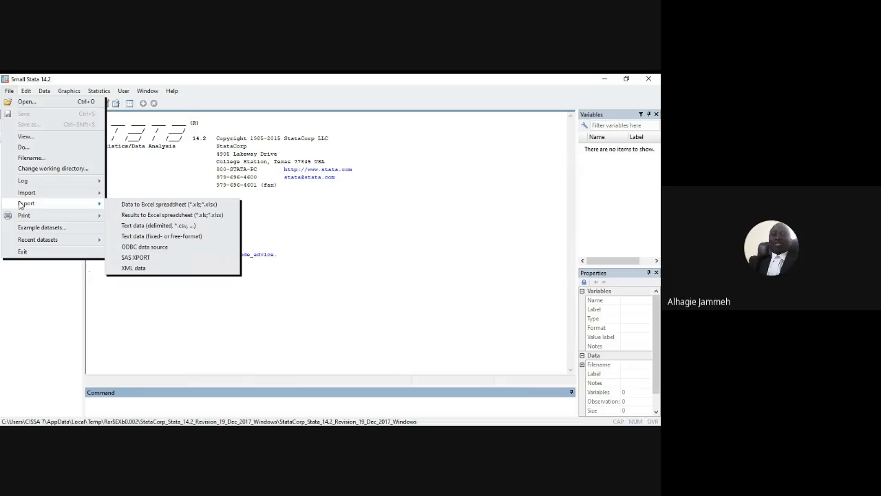
pyautogui.moveTo(33, 196)
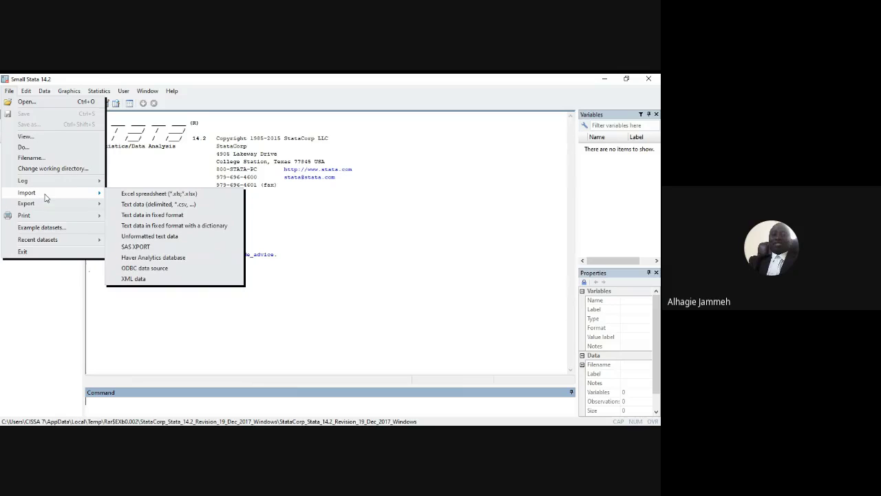
pyautogui.click(152, 199)
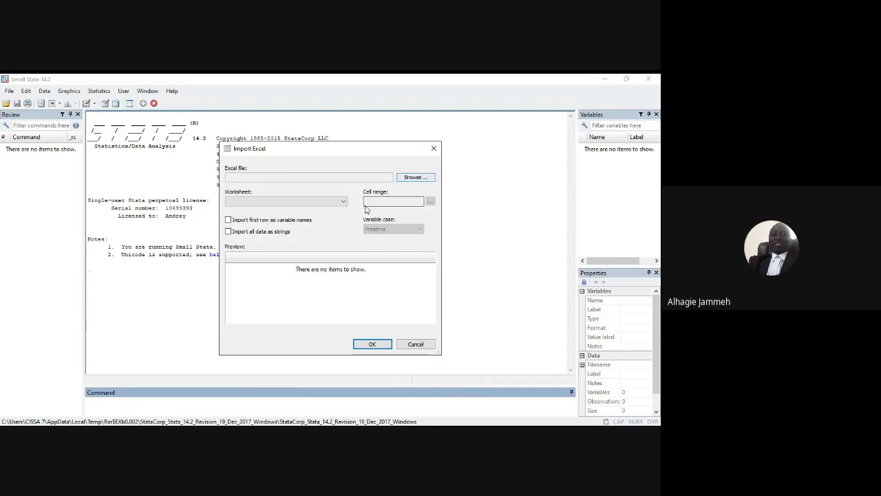
pyautogui.click(228, 221)
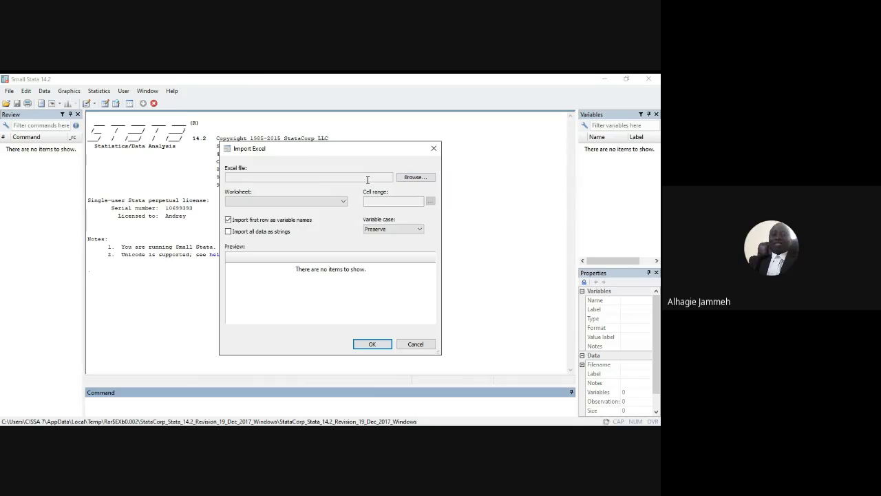
pyautogui.click(411, 179)
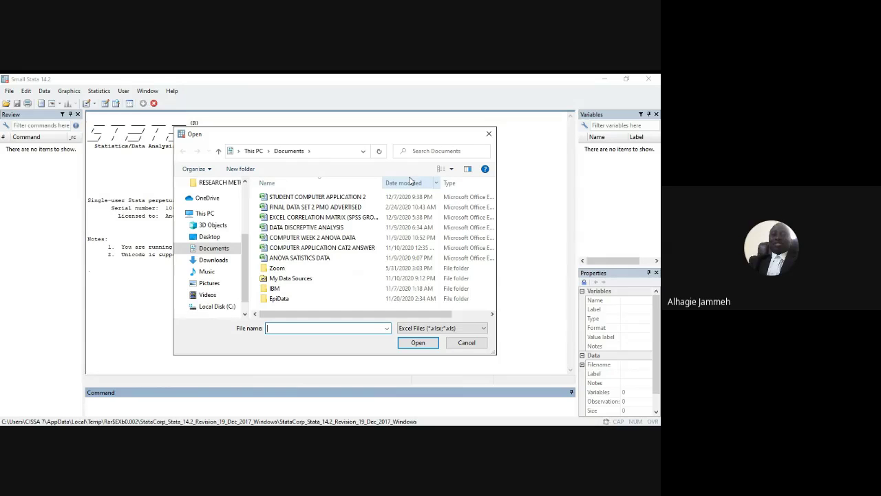
pyautogui.click(348, 199)
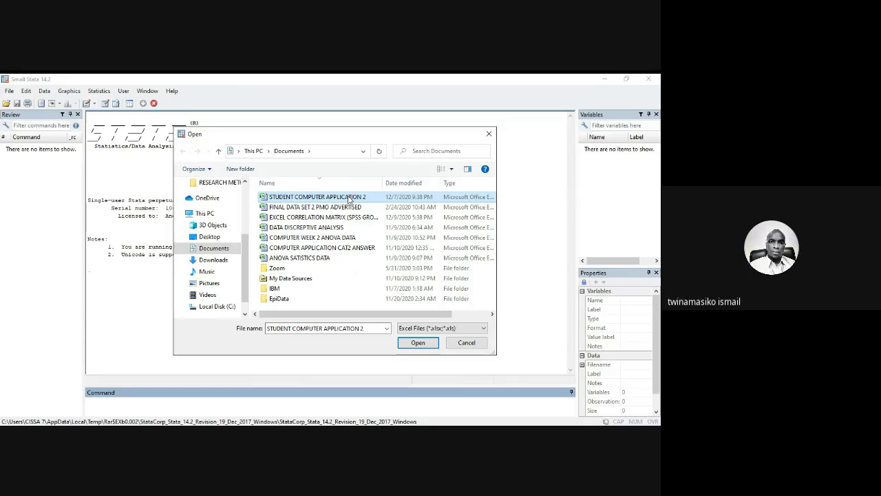
pyautogui.click(416, 343)
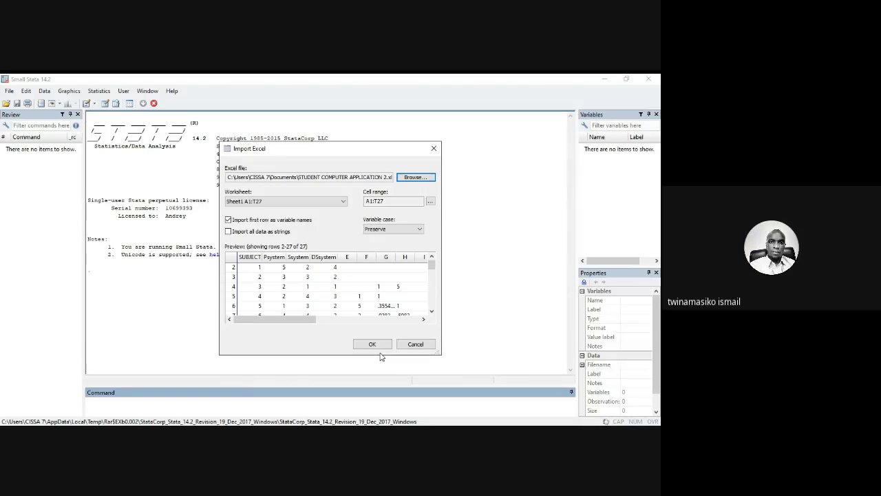
pyautogui.click(418, 346)
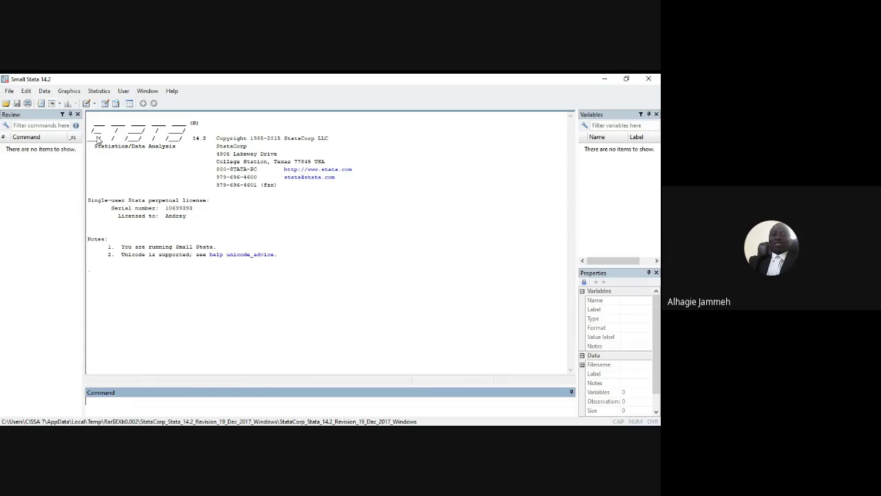
pyautogui.click(43, 93)
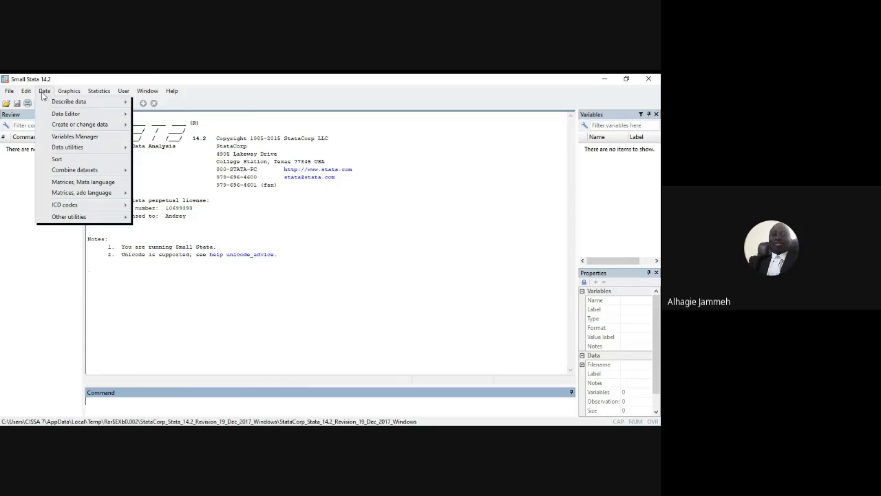
pyautogui.moveTo(58, 105)
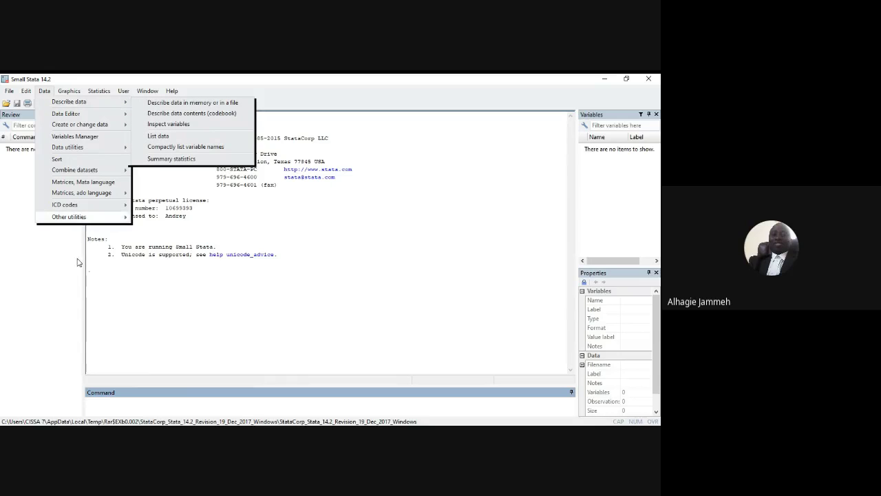
pyautogui.click(110, 408)
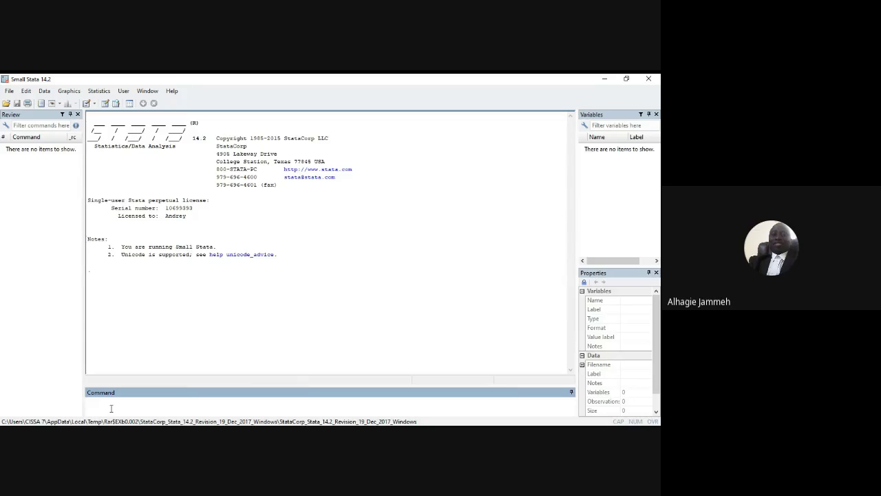
pyautogui.click(44, 91)
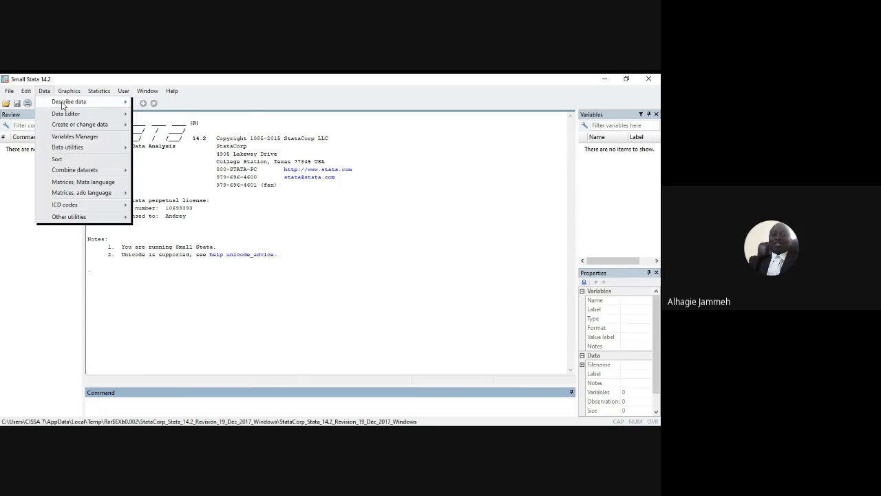
pyautogui.moveTo(63, 104)
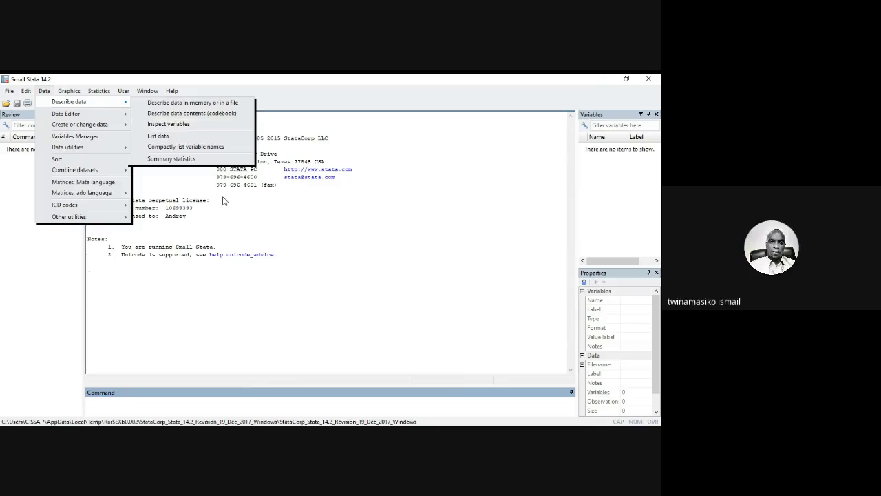
pyautogui.click(125, 86)
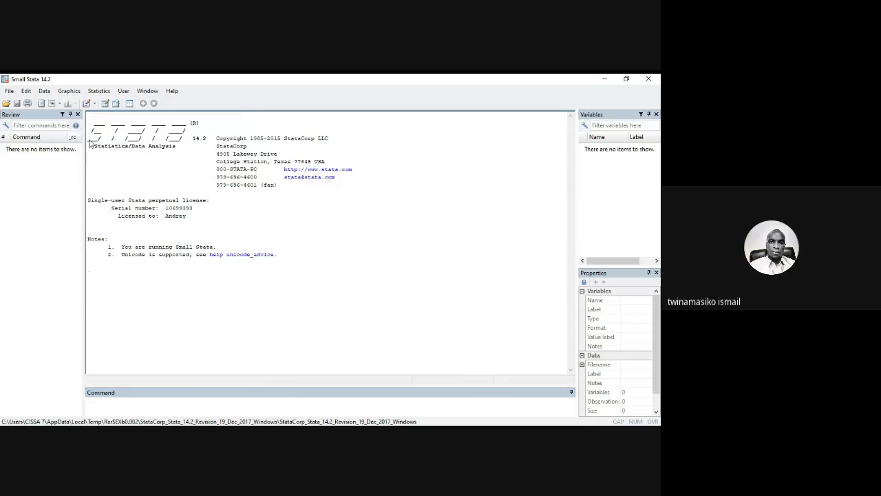
pyautogui.click(70, 91)
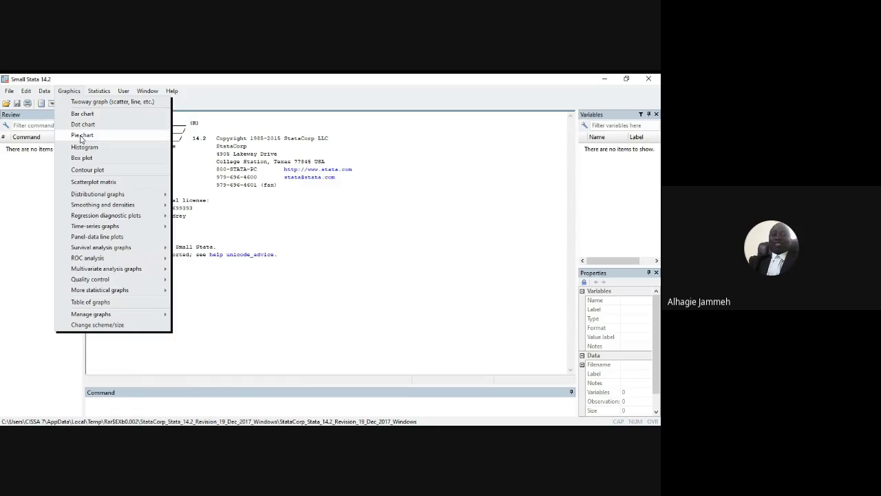
pyautogui.moveTo(101, 91)
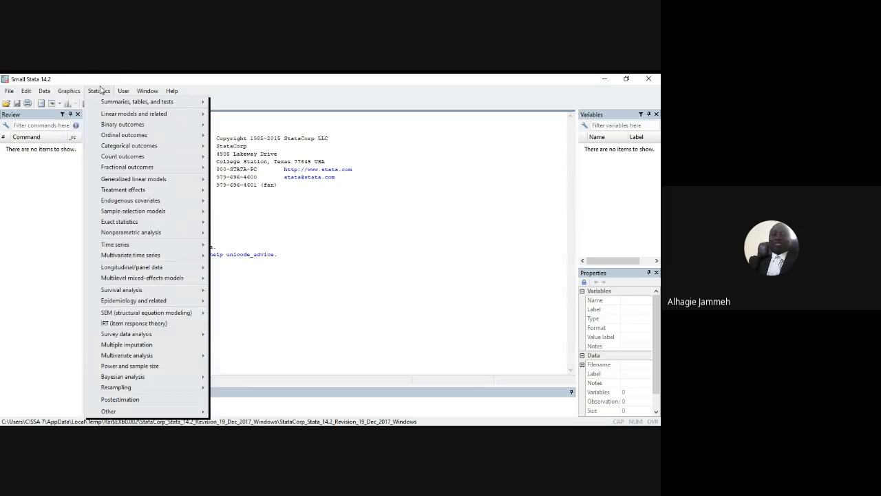
pyautogui.click(67, 92)
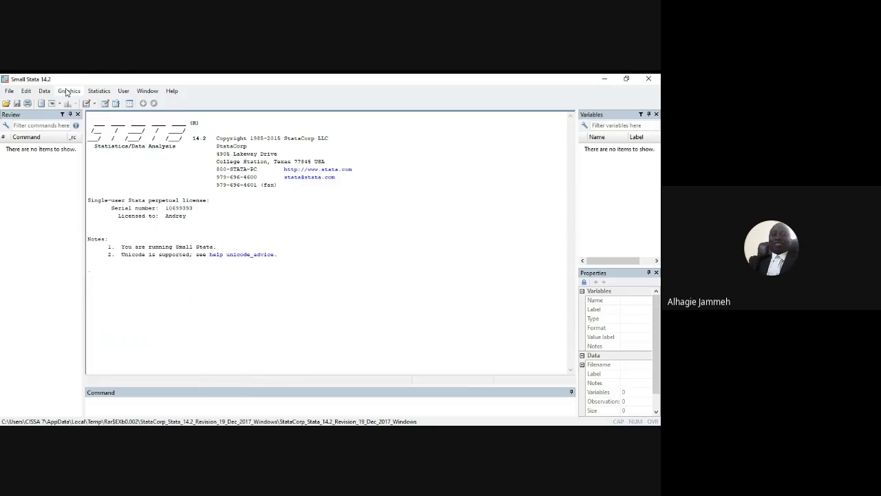
pyautogui.click(68, 92)
pyautogui.moveTo(100, 91)
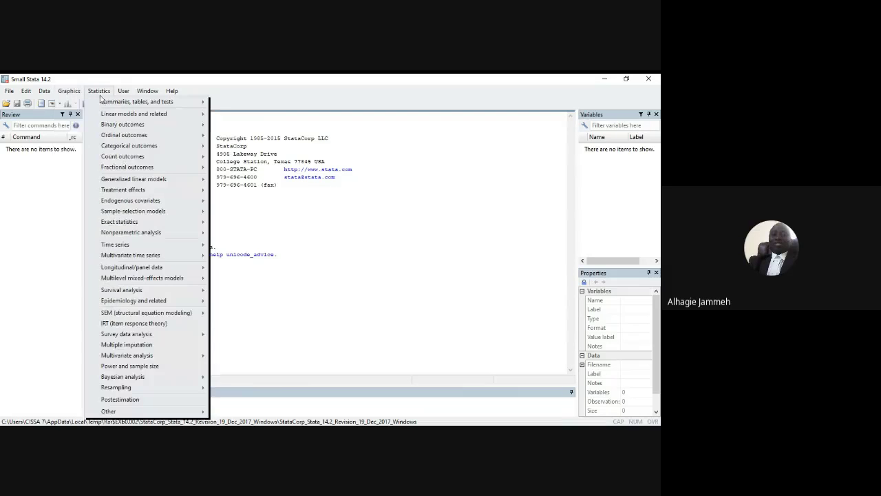
pyautogui.moveTo(69, 91)
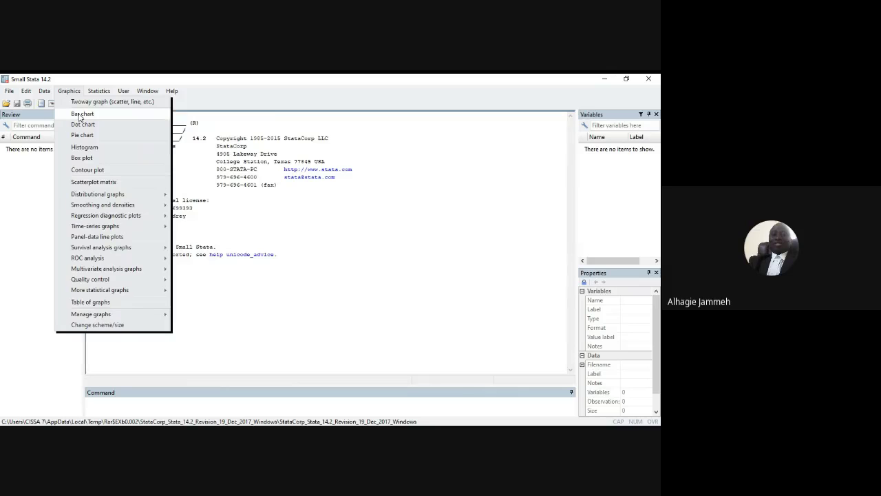
pyautogui.moveTo(171, 91)
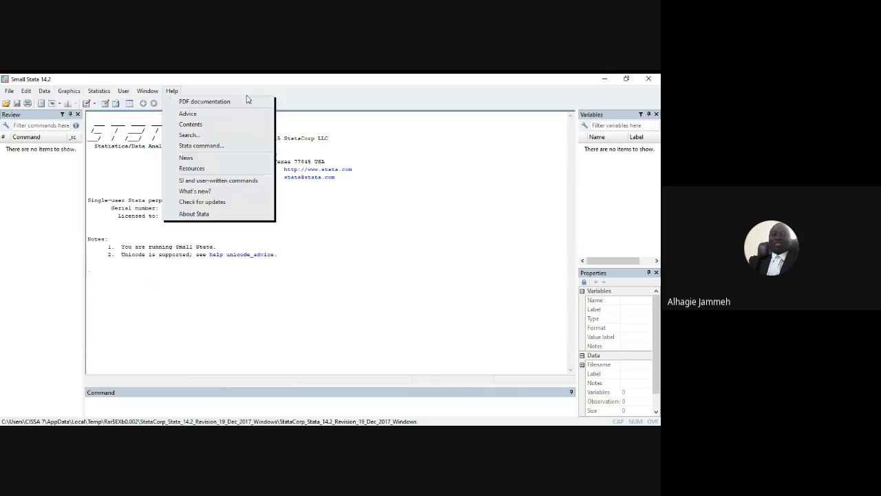
pyautogui.click(88, 158)
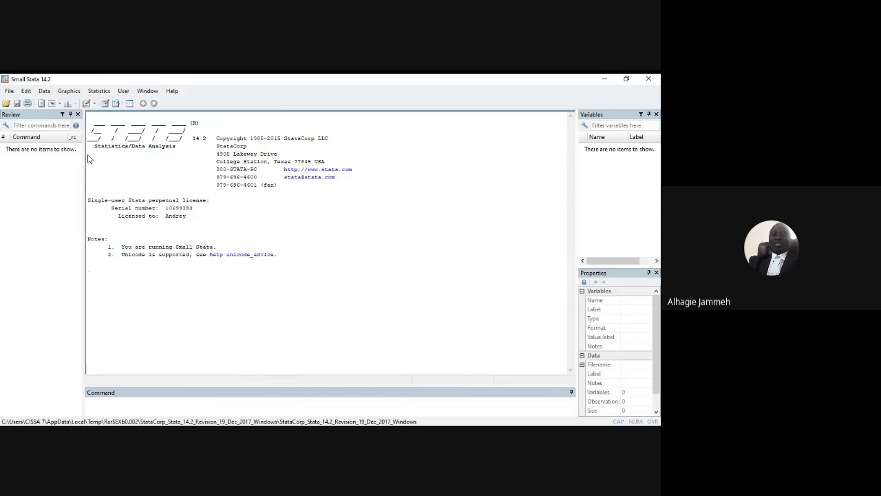
pyautogui.click(98, 92)
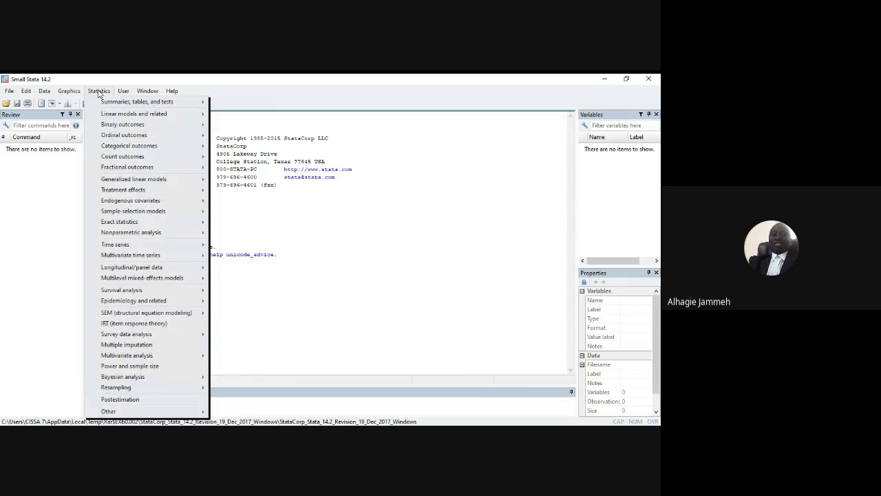
pyautogui.moveTo(119, 105)
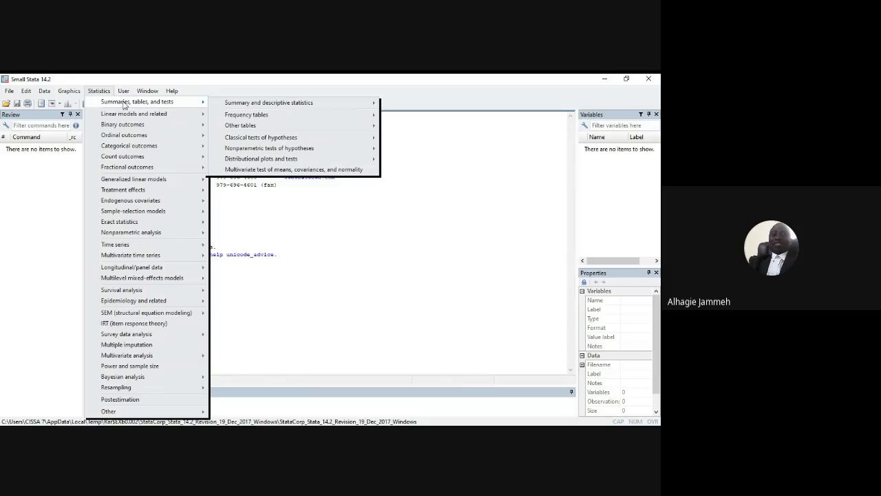
pyautogui.moveTo(203, 104)
pyautogui.moveTo(230, 108)
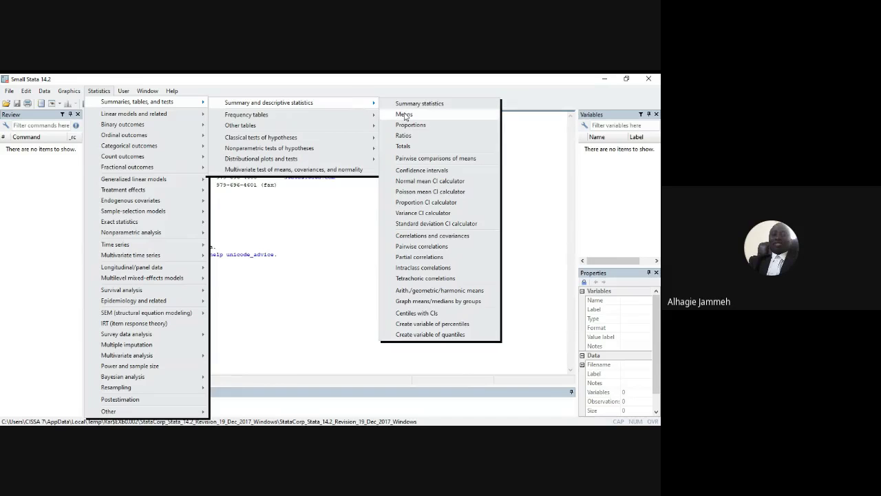
pyautogui.click(319, 200)
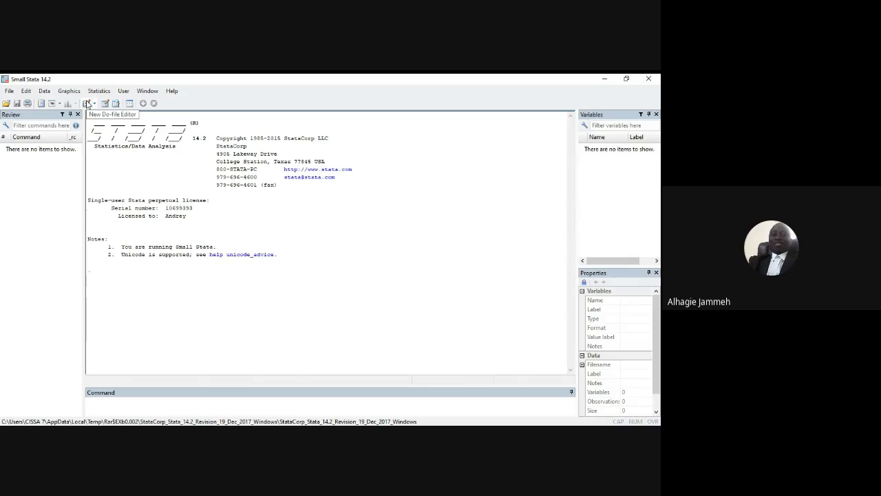
pyautogui.click(87, 104)
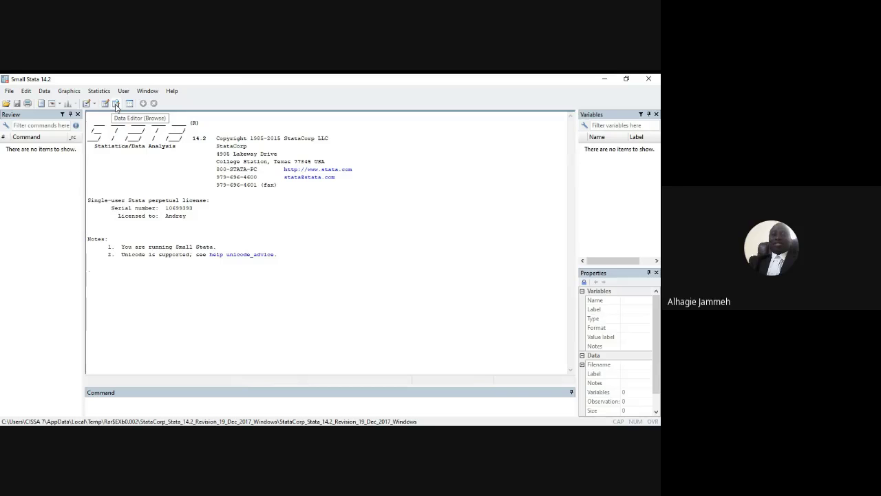
# Step: Open the Data Editor and switch it from browse mode to edit mode
pyautogui.click(116, 104)
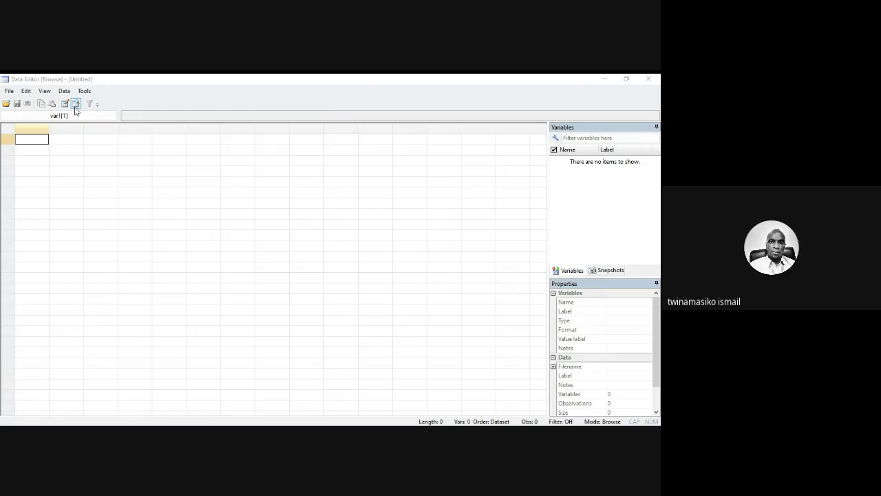
pyautogui.rightClick(39, 155)
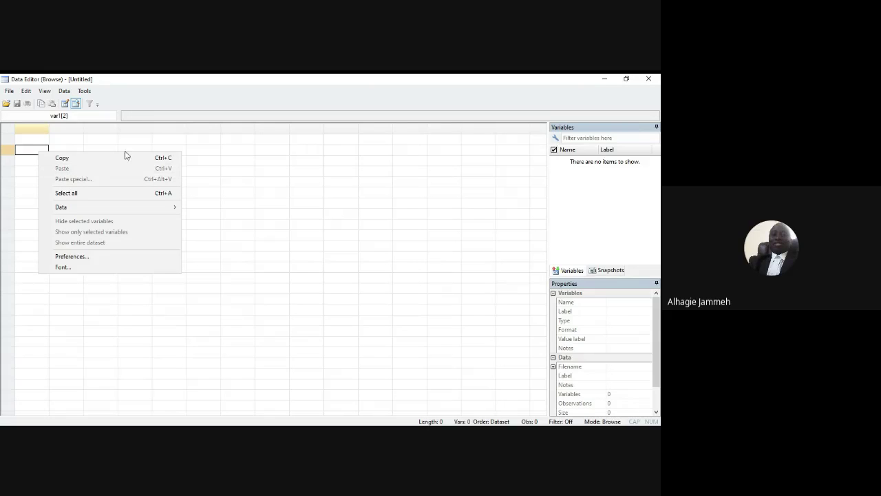
pyautogui.click(202, 154)
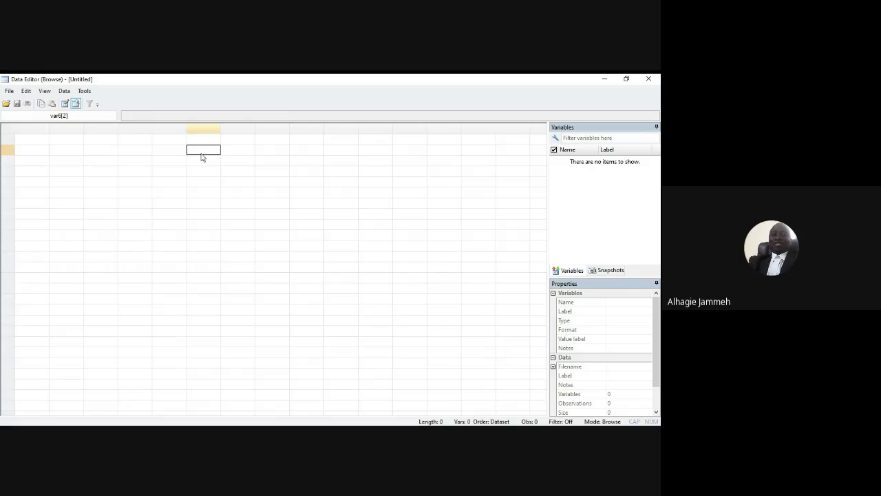
pyautogui.click(62, 105)
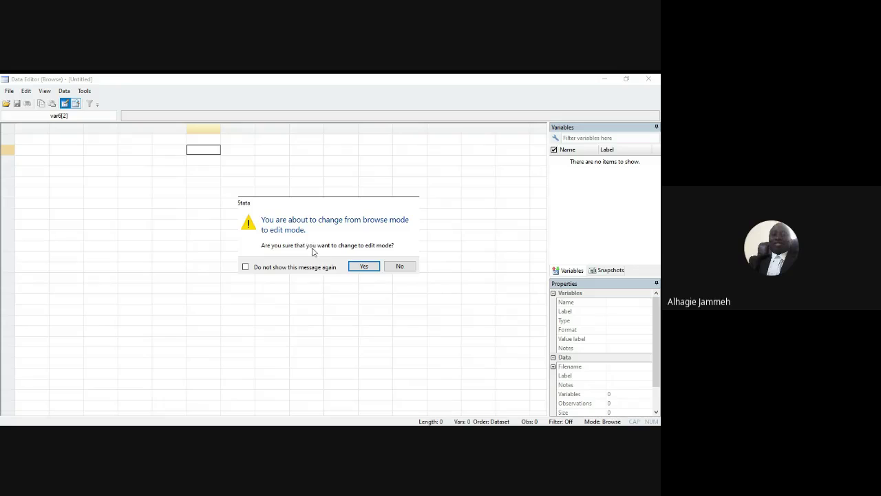
pyautogui.click(363, 267)
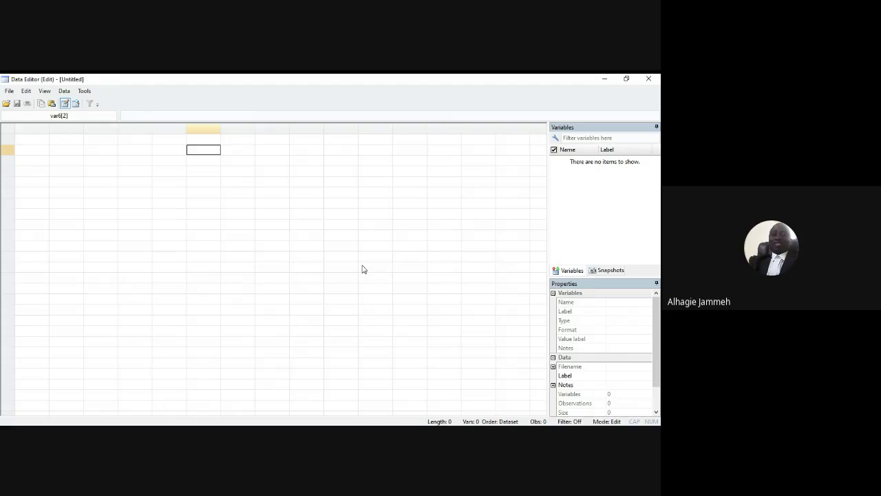
# Step: Paste the copied respondent data starting at the first cell, treating its first row as variable names
pyautogui.click(29, 140)
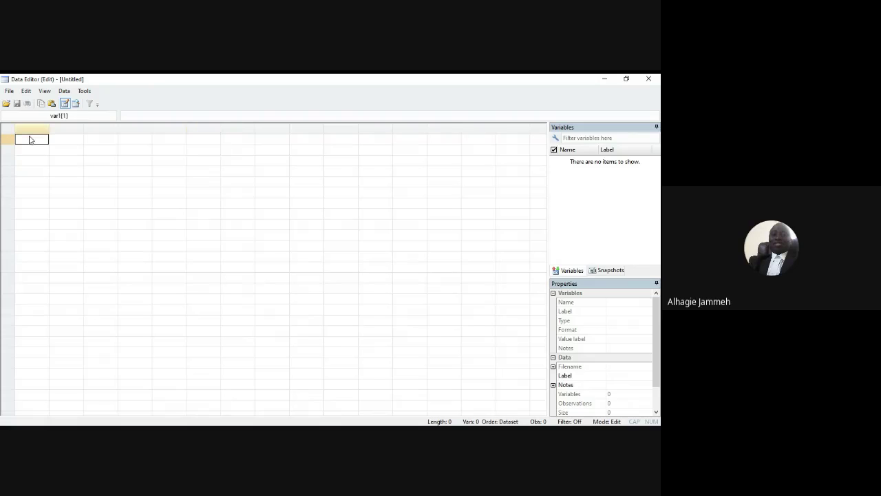
pyautogui.rightClick(30, 140)
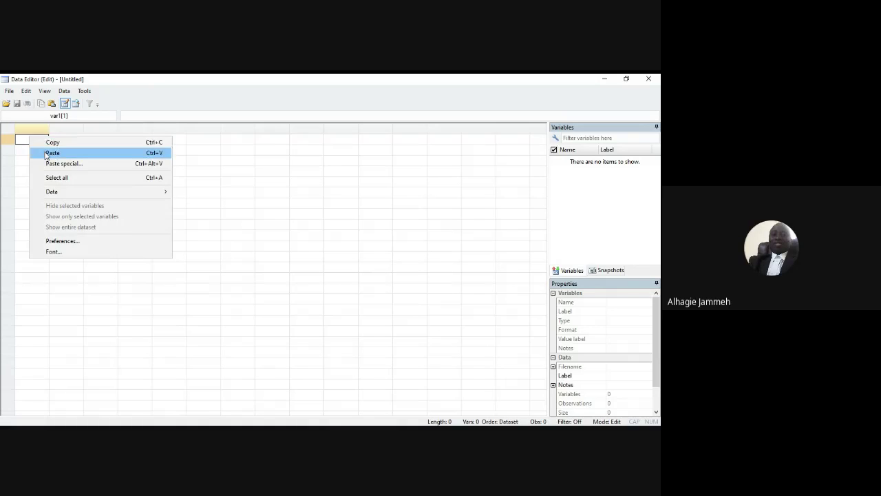
pyautogui.click(47, 154)
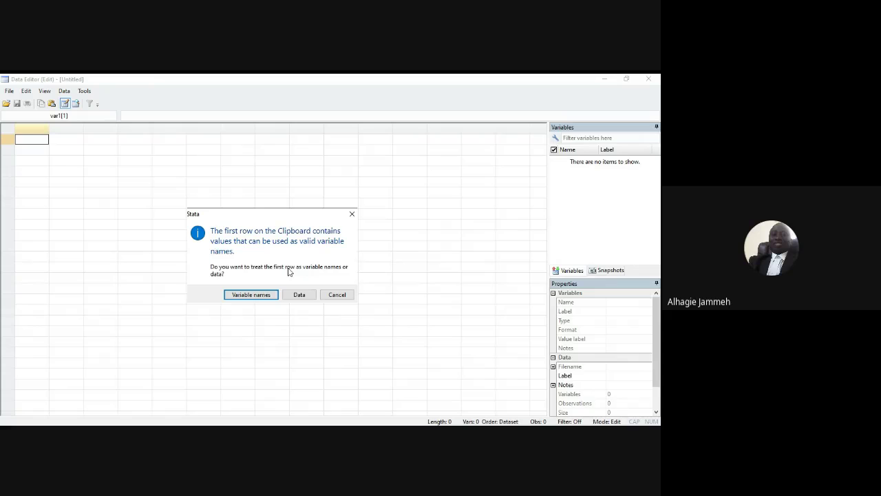
pyautogui.click(251, 295)
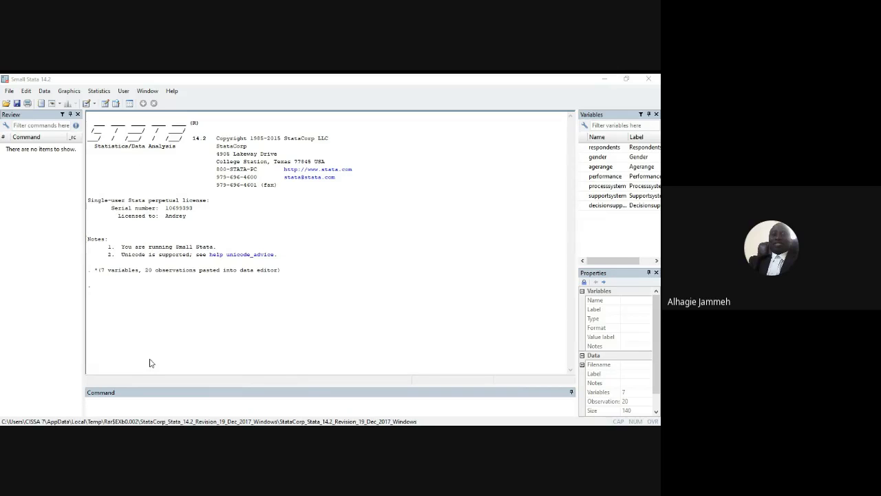
# Step: Try to describe the dataset by running the command "discribe data"
pyautogui.click(132, 408)
pyautogui.write('d')
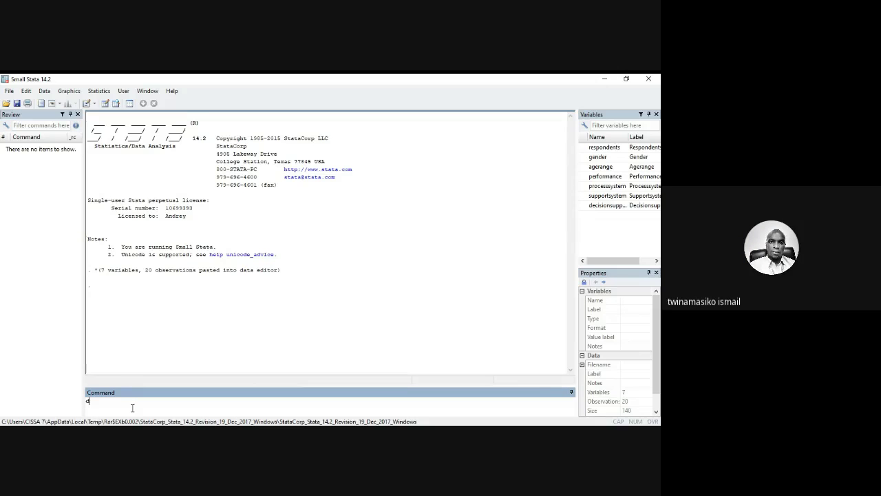
pyautogui.write('iscribe data')
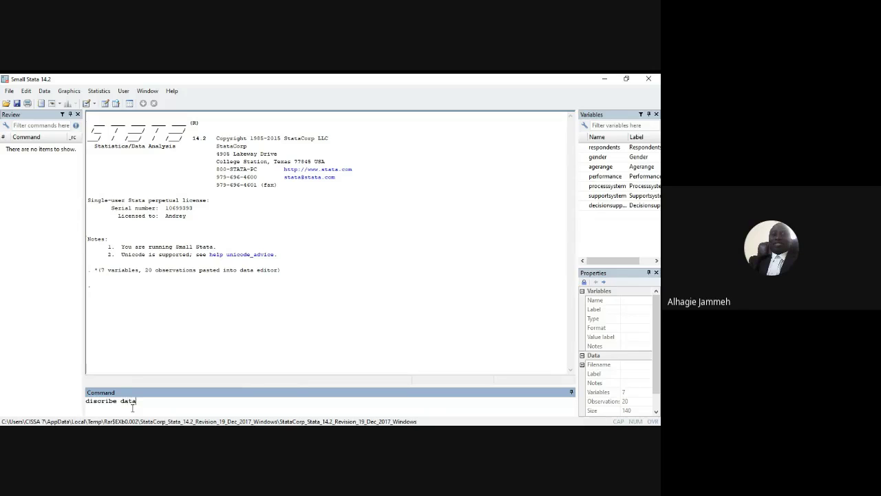
pyautogui.press('Return')
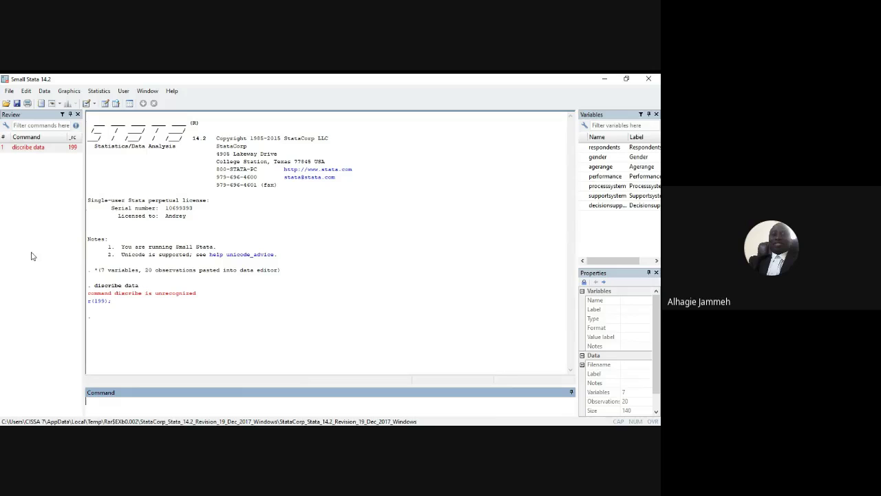
# Step: Describe the data contents with a codebook covering all variables
pyautogui.click(44, 91)
pyautogui.moveTo(69, 91)
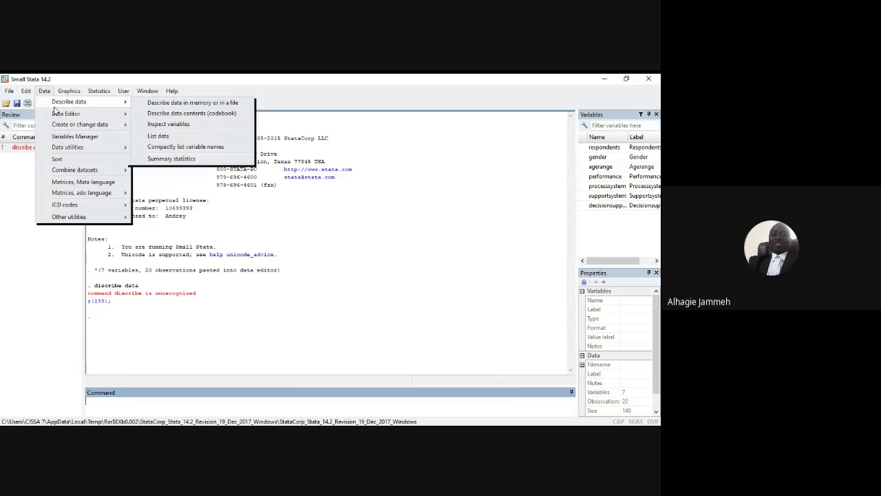
pyautogui.click(158, 114)
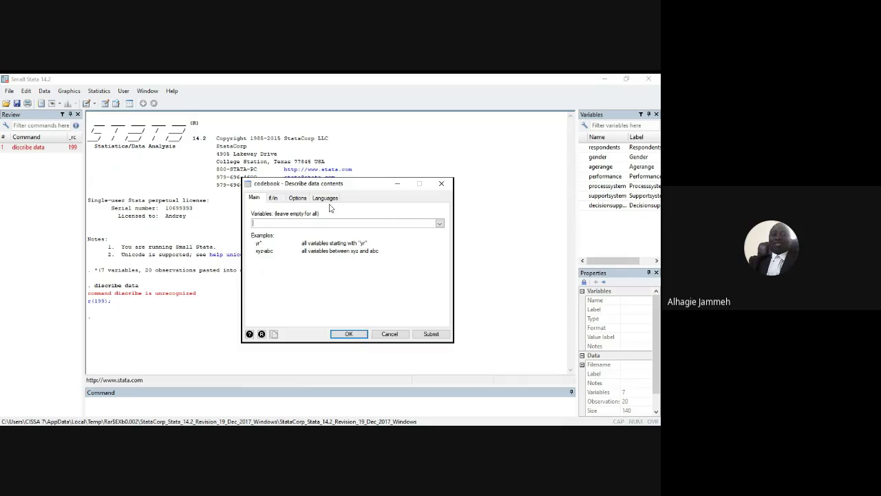
pyautogui.click(439, 224)
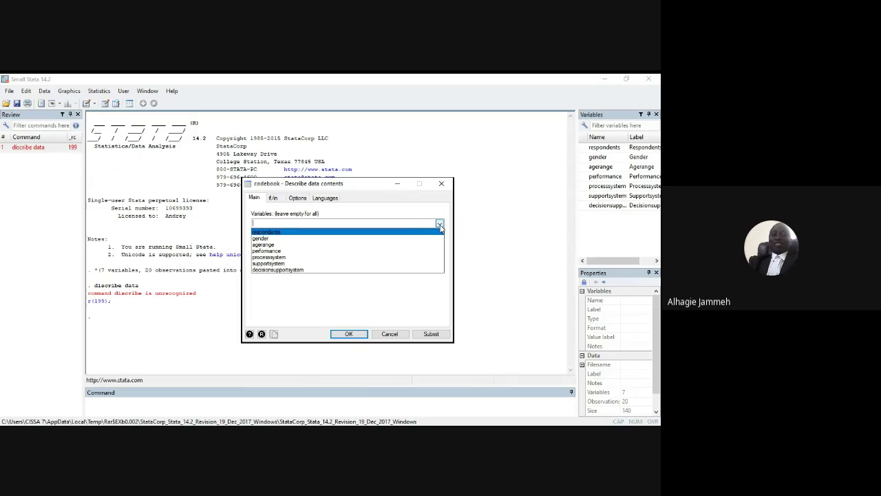
pyautogui.click(499, 230)
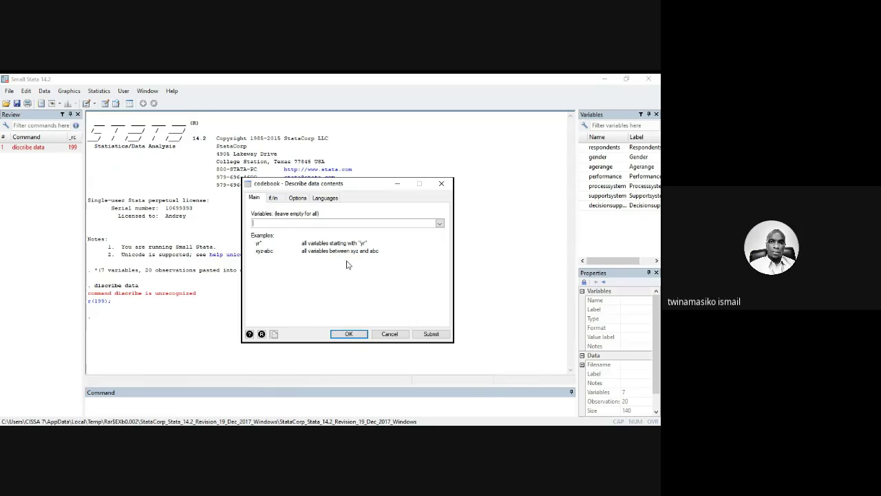
pyautogui.click(347, 334)
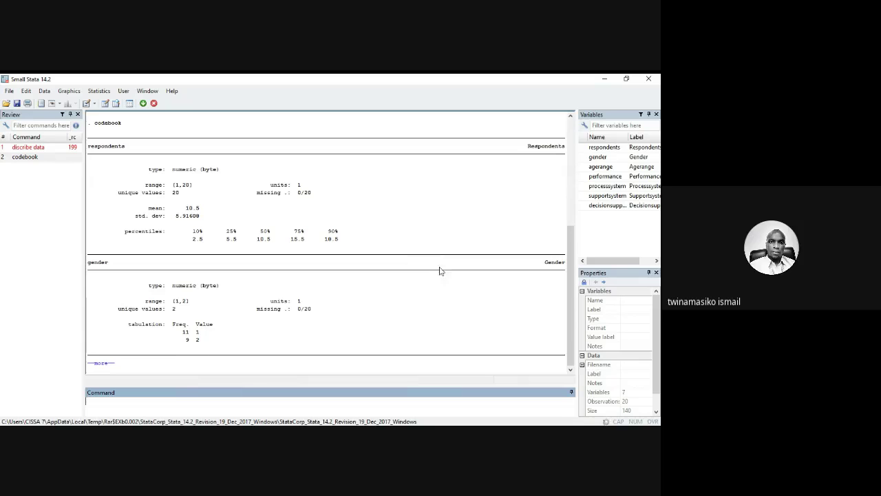
# Step: Examine the codebook output for the respondents and gender variables
pyautogui.click(569, 116)
pyautogui.click(570, 117)
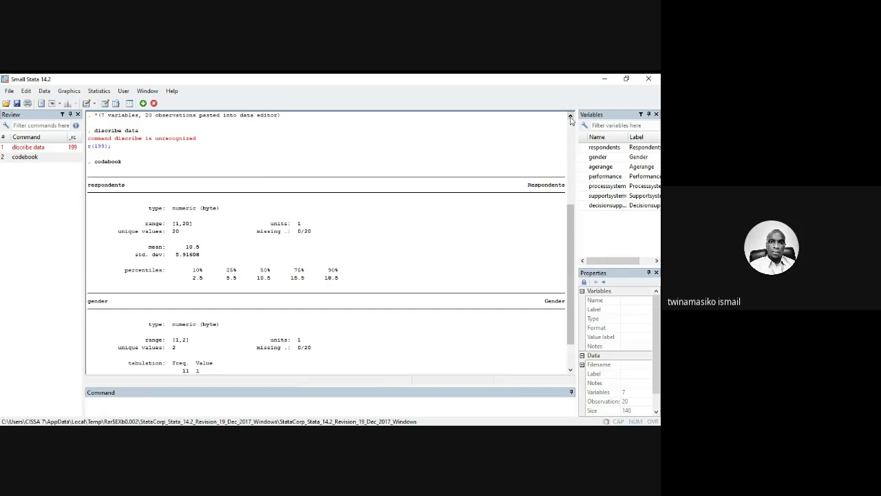
pyautogui.click(570, 117)
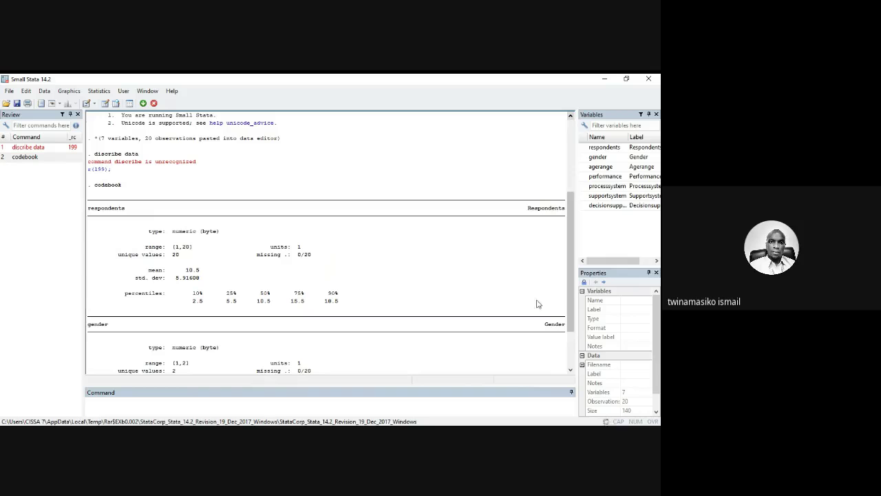
pyautogui.click(570, 369)
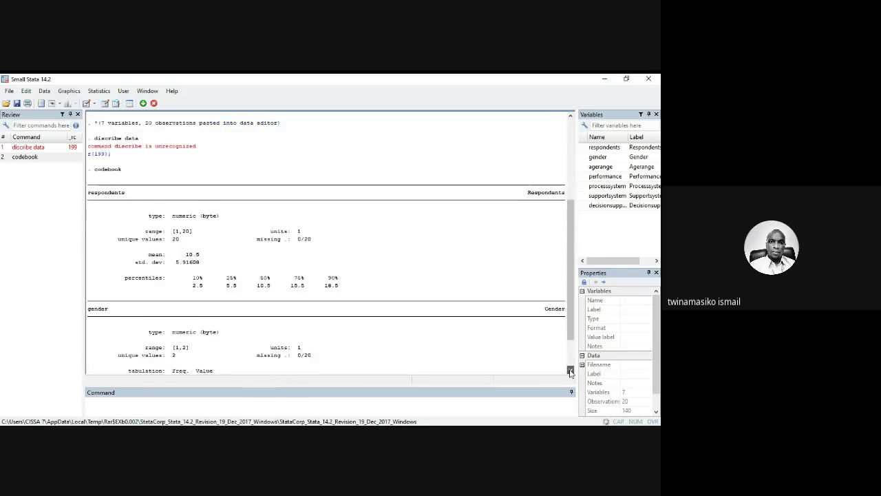
pyautogui.click(570, 369)
pyautogui.click(570, 369)
pyautogui.click(569, 370)
pyautogui.click(570, 370)
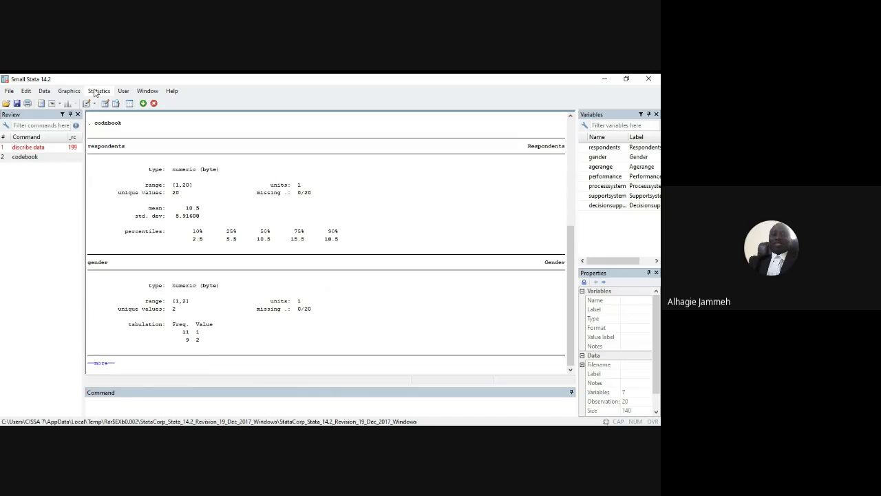
# Step: Generate summary statistics for all variables with the Display additional statistics option
pyautogui.click(45, 92)
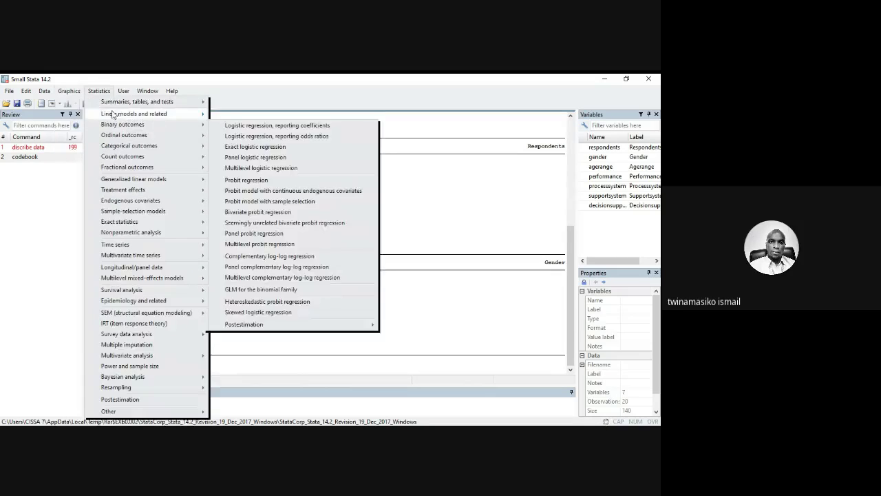
pyautogui.moveTo(83, 95)
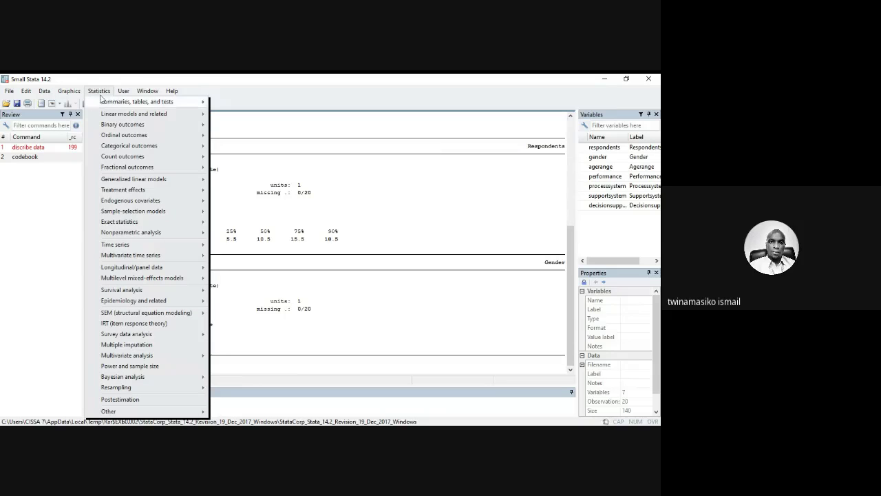
pyautogui.moveTo(121, 129)
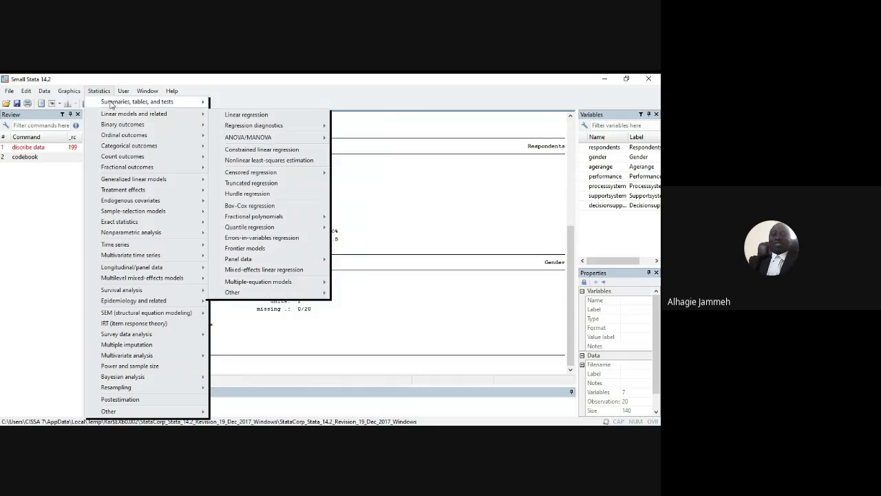
pyautogui.moveTo(111, 103)
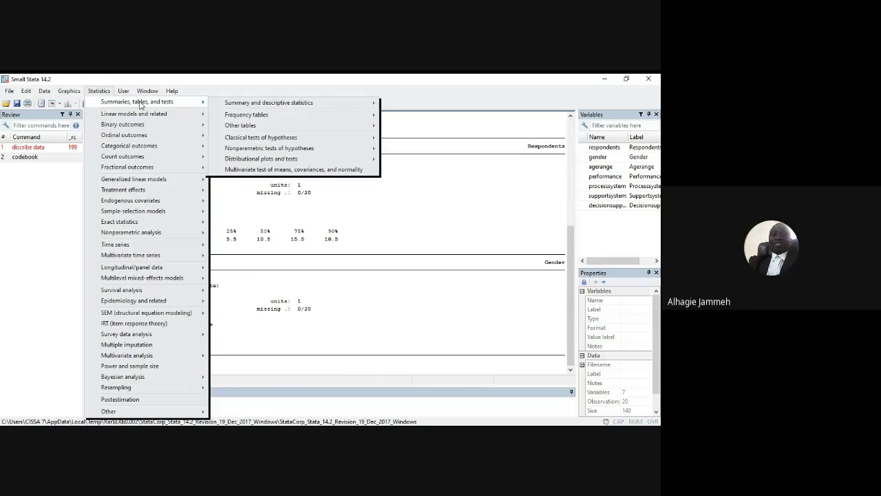
pyautogui.moveTo(244, 107)
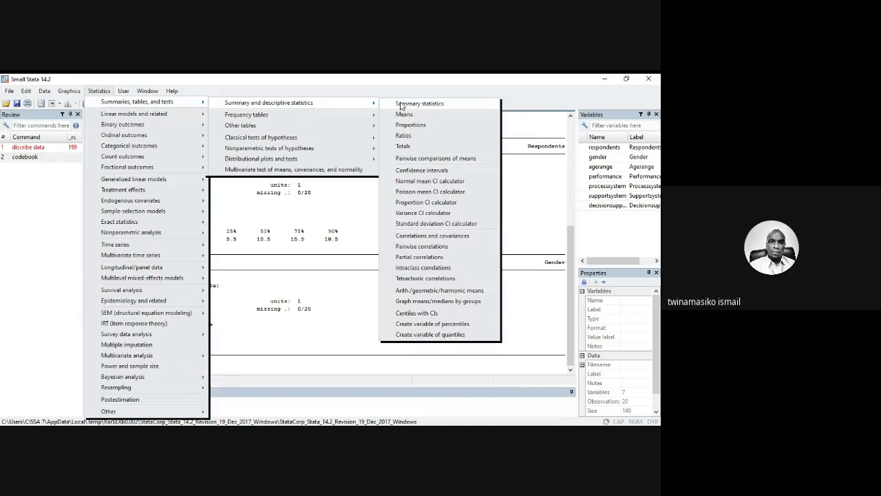
pyautogui.click(402, 105)
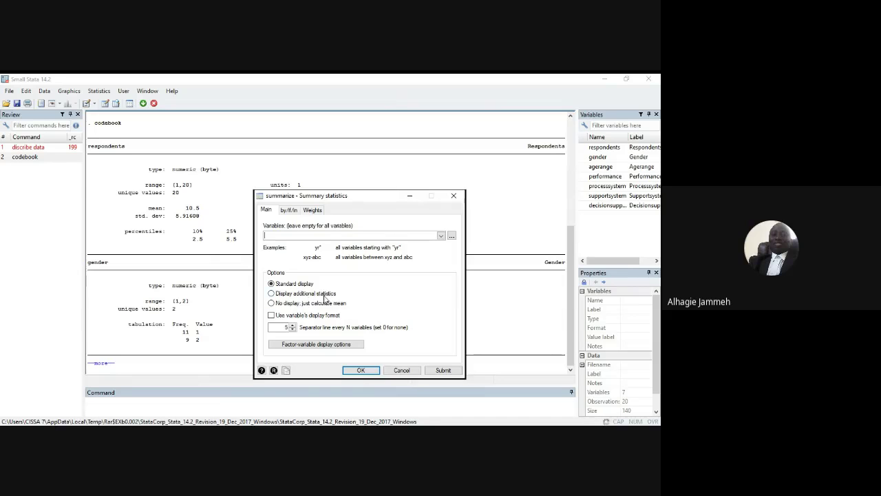
pyautogui.click(272, 293)
pyautogui.click(271, 283)
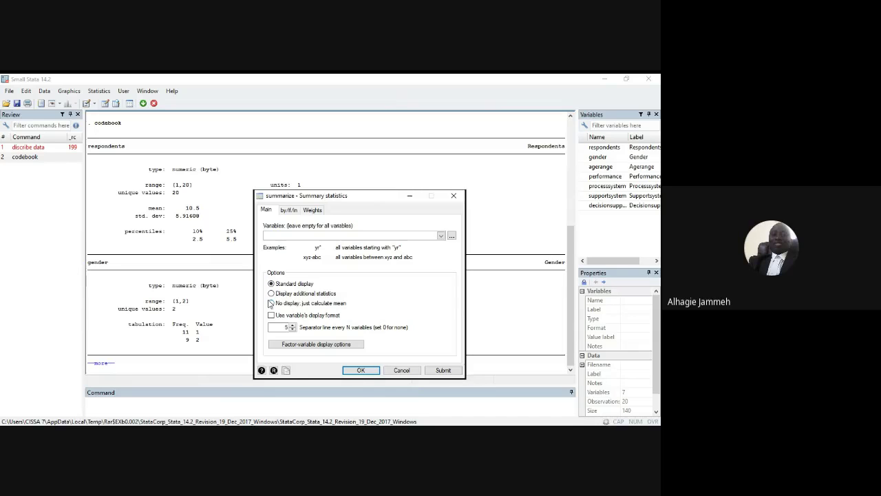
pyautogui.click(271, 294)
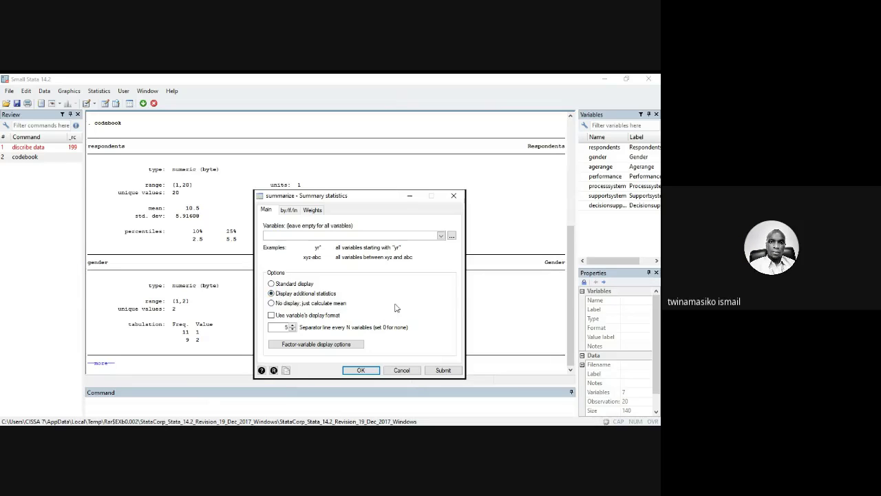
pyautogui.click(360, 370)
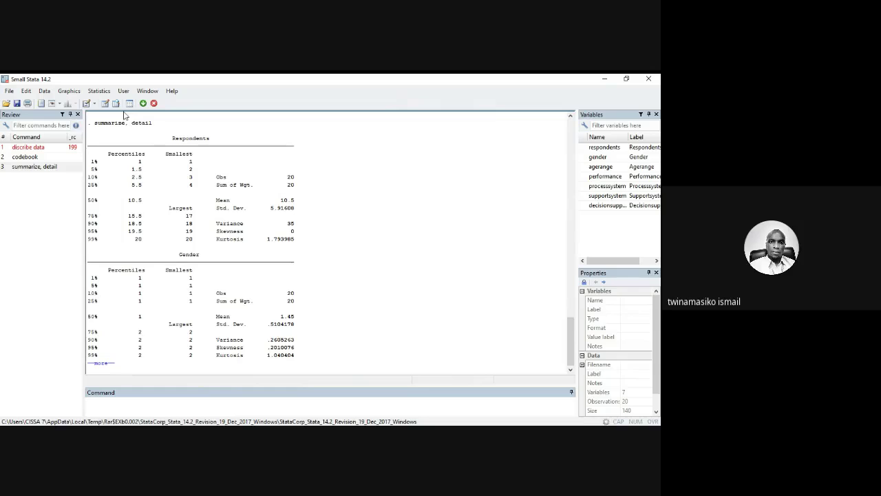
# Step: Produce a correlation matrix covering all variables with Correlations and covariances
pyautogui.click(92, 93)
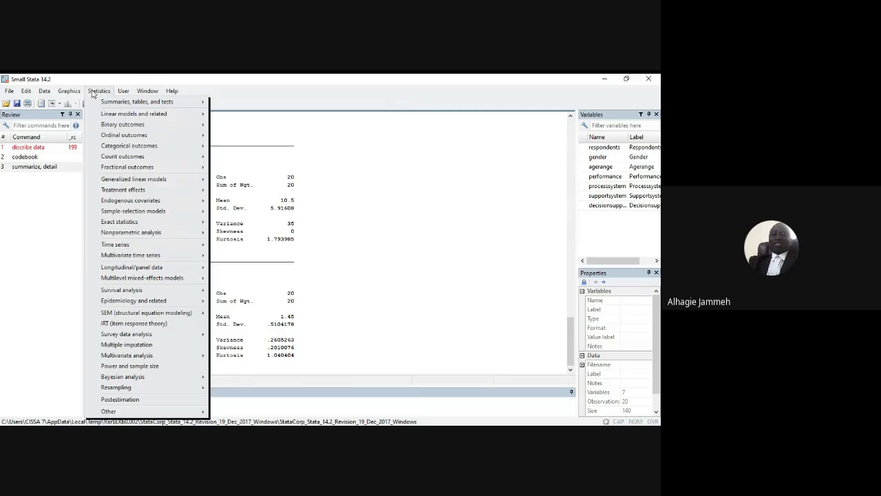
pyautogui.moveTo(114, 103)
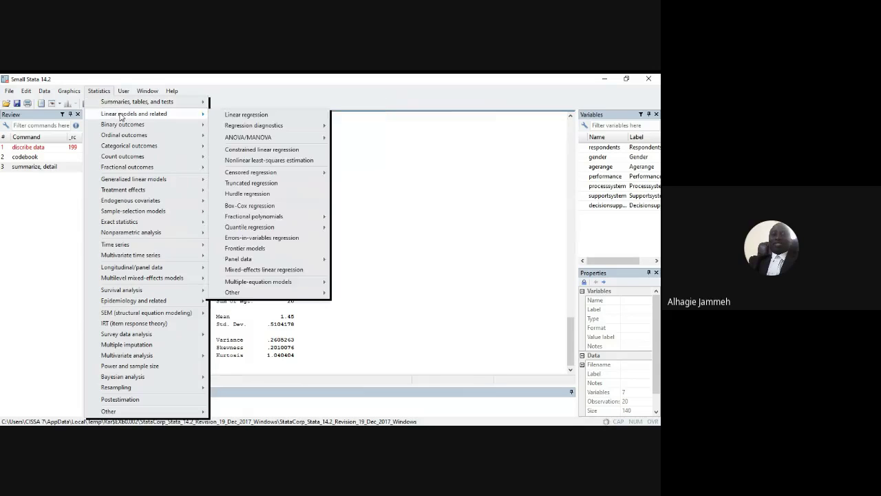
pyautogui.moveTo(122, 127)
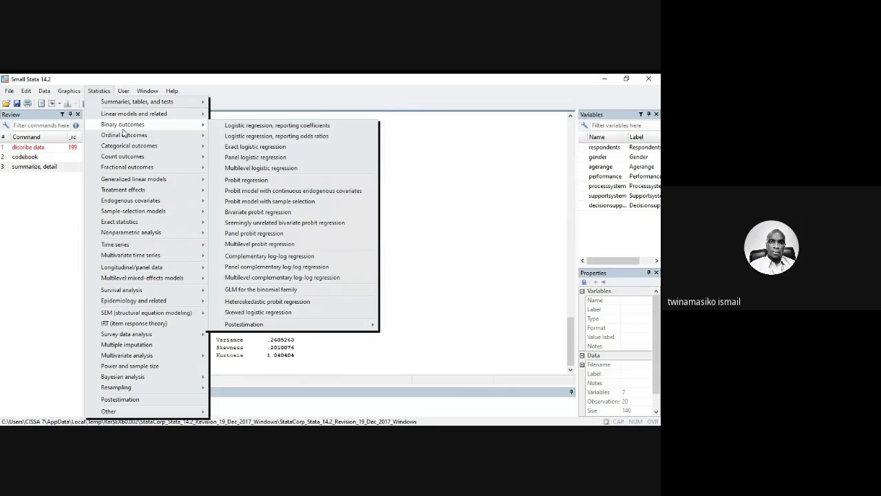
pyautogui.moveTo(148, 106)
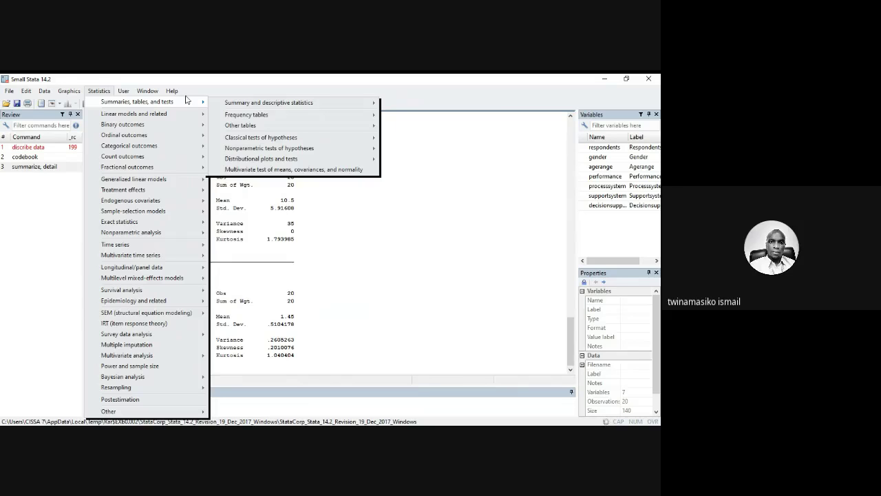
pyautogui.moveTo(233, 103)
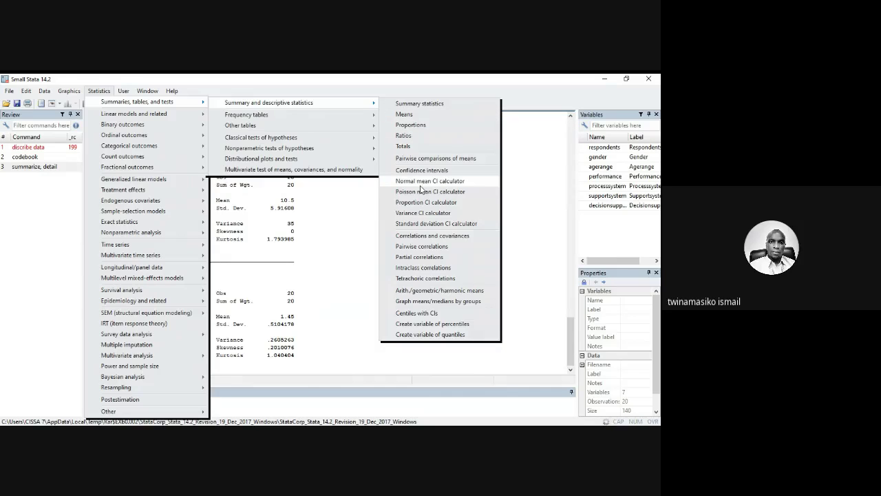
pyautogui.click(424, 237)
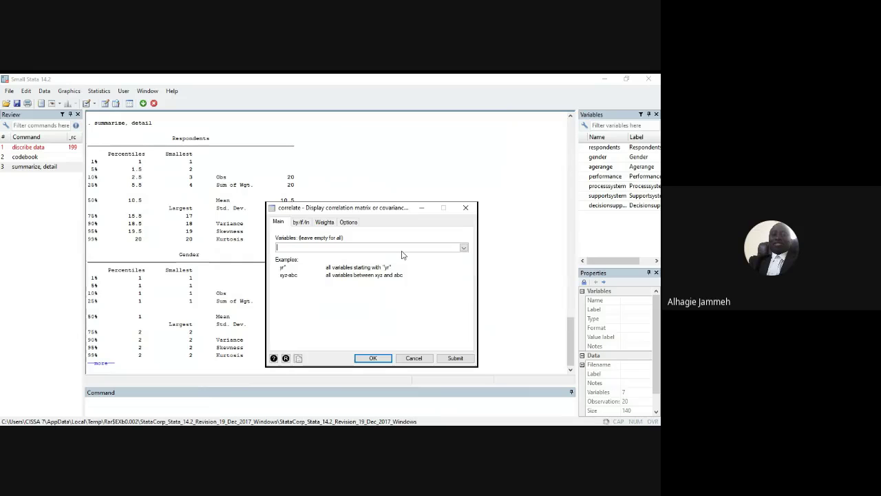
pyautogui.click(464, 247)
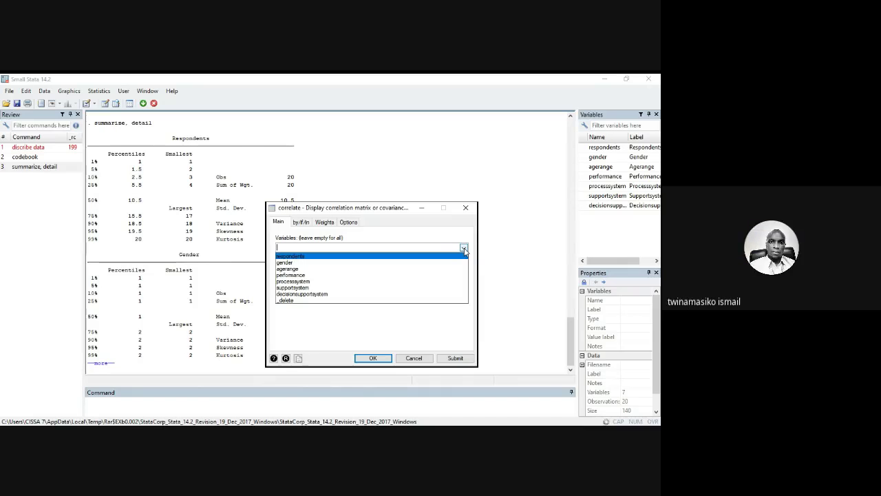
pyautogui.click(506, 306)
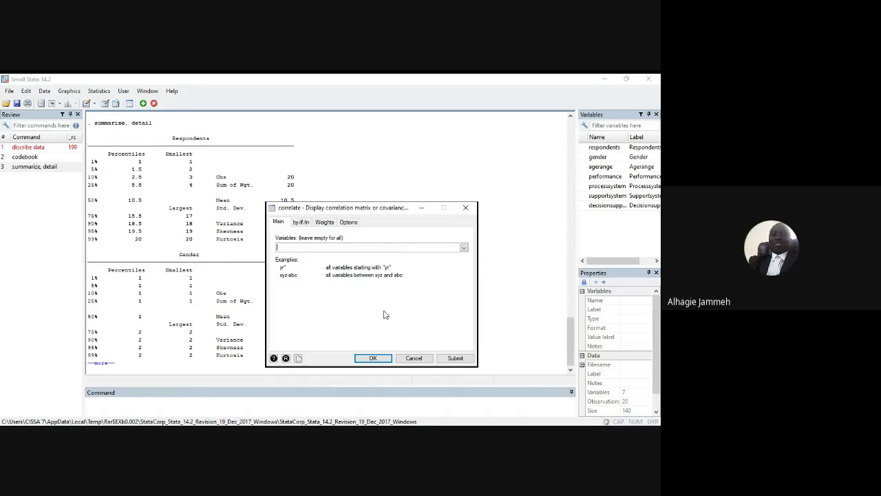
pyautogui.click(370, 360)
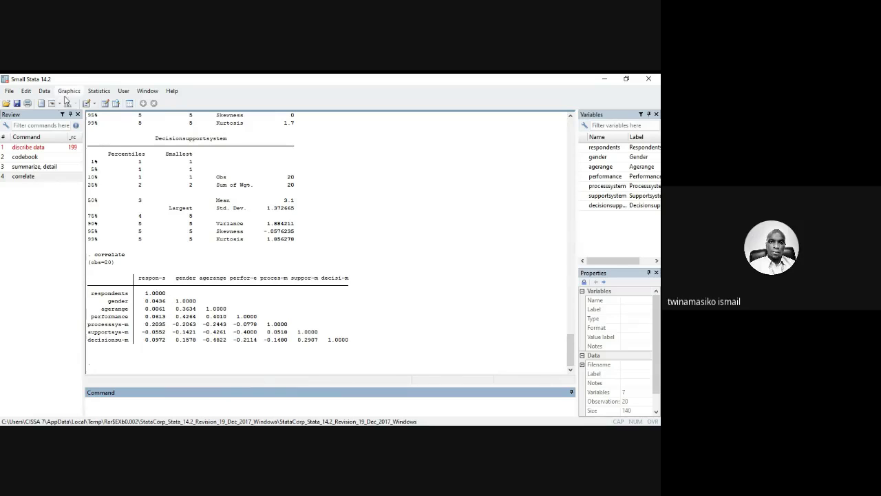
# Step: Calculate a standard deviation confidence interval for a sample size of 100 and a sample standard deviation of 20.0
pyautogui.click(95, 92)
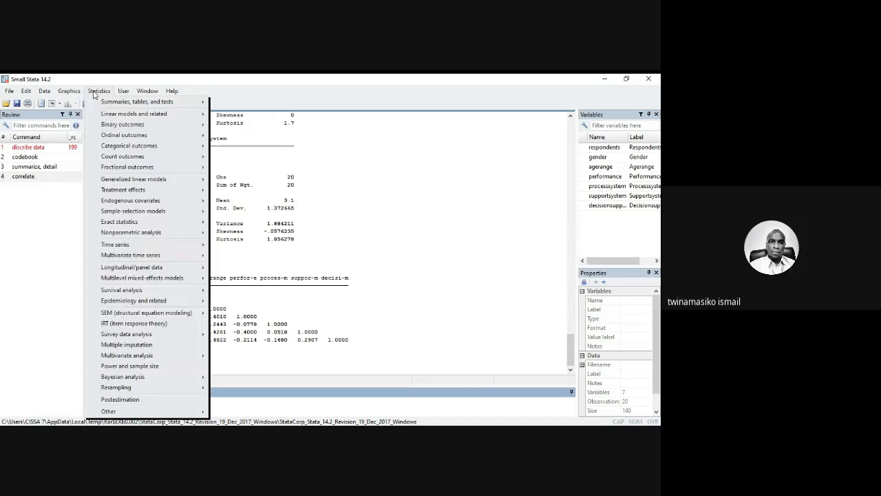
pyautogui.moveTo(160, 105)
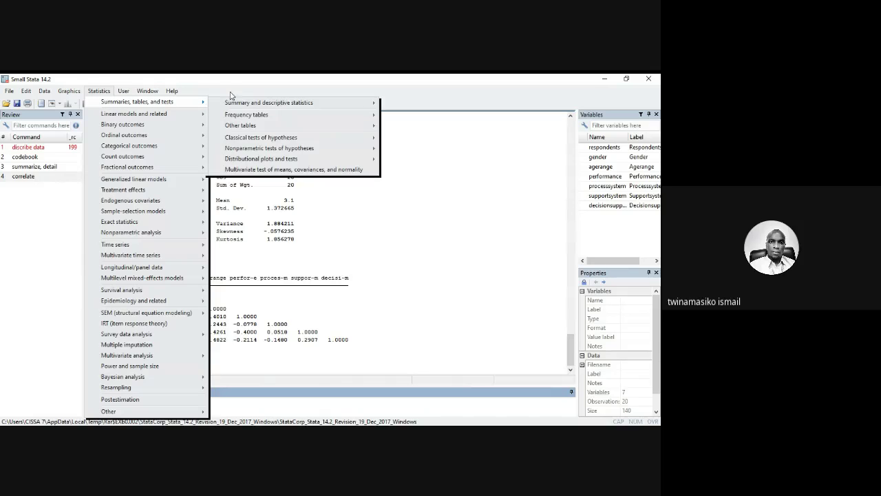
pyautogui.moveTo(259, 102)
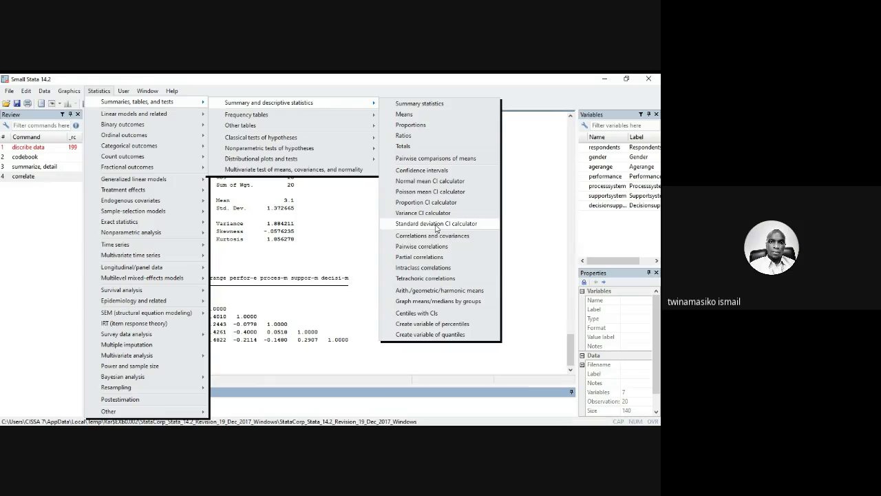
pyautogui.click(436, 224)
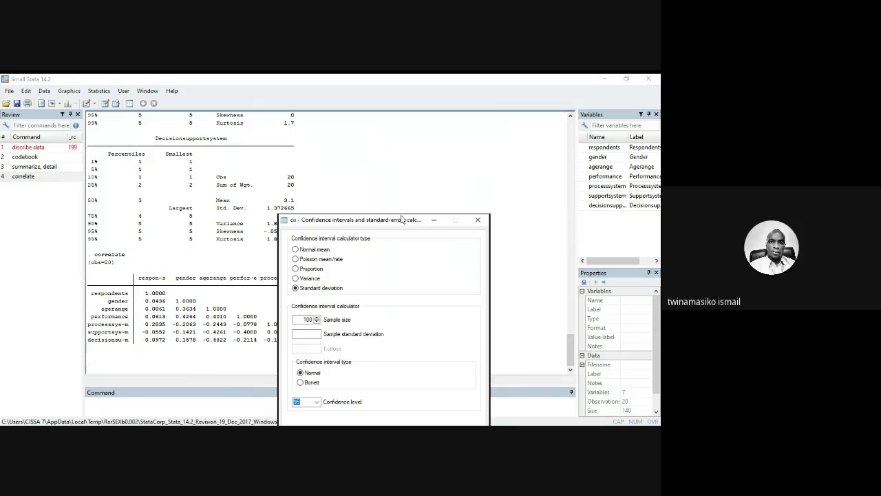
pyautogui.moveTo(403, 221); pyautogui.dragTo(407, 159)
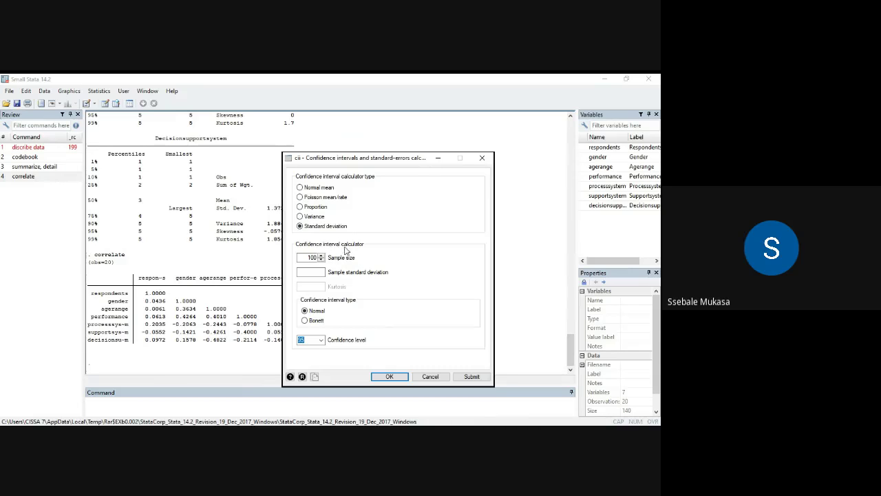
pyautogui.click(321, 260)
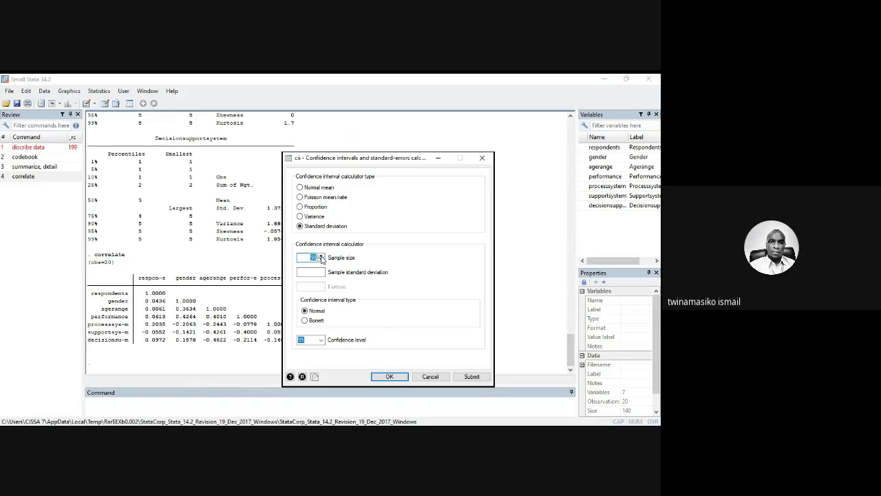
pyautogui.click(321, 255)
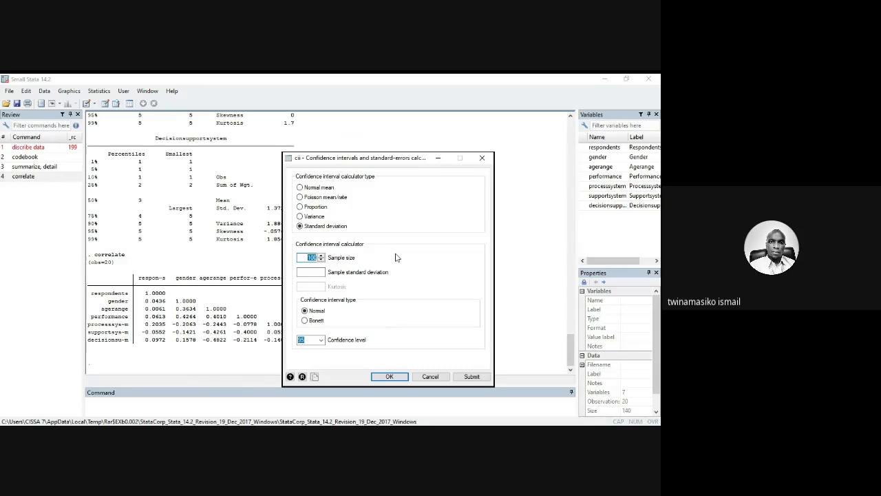
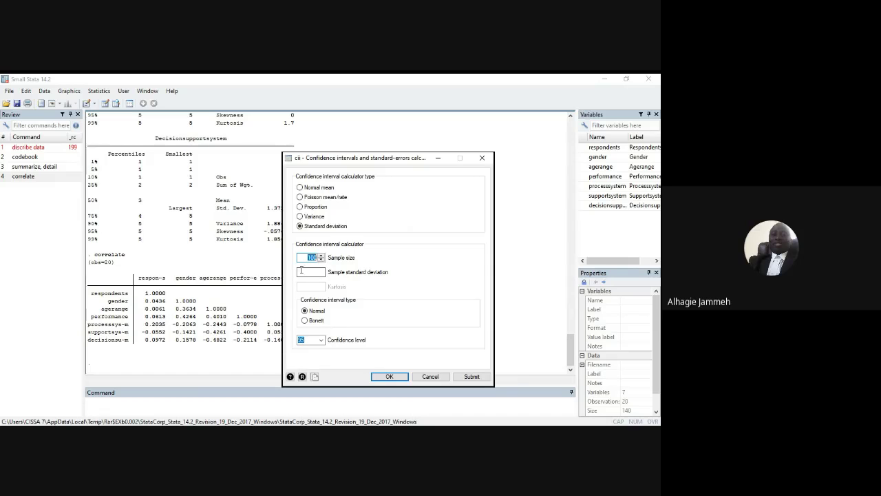
pyautogui.click(306, 272)
pyautogui.write('20')
pyautogui.write('.0')
pyautogui.click(387, 375)
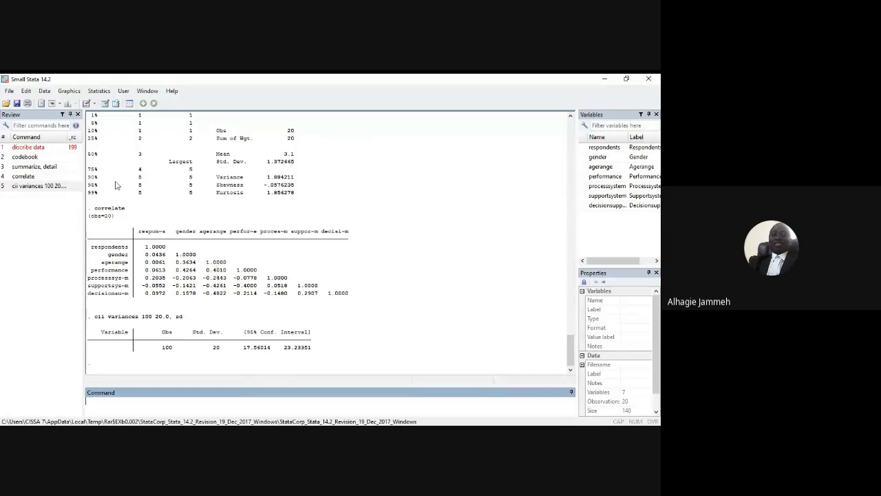
# Step: Start a Graph means/medians by groups plot with agerange as the variable to graph
pyautogui.click(96, 92)
pyautogui.moveTo(151, 101)
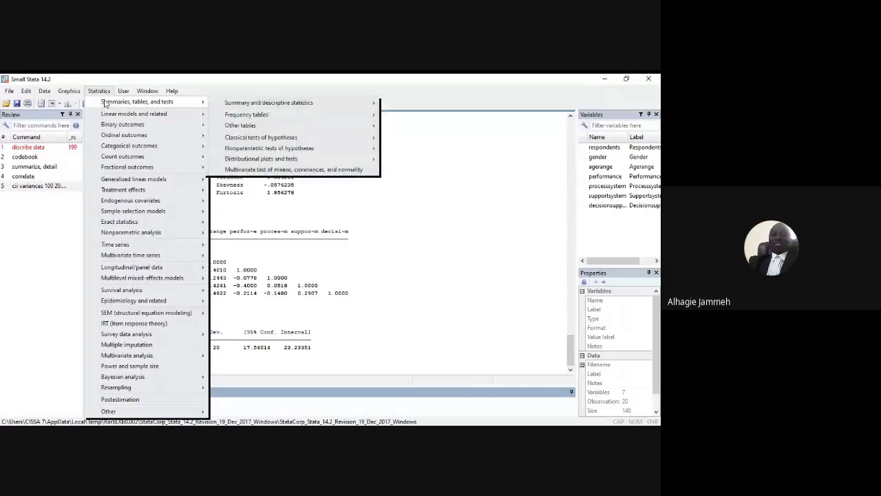
pyautogui.moveTo(288, 103)
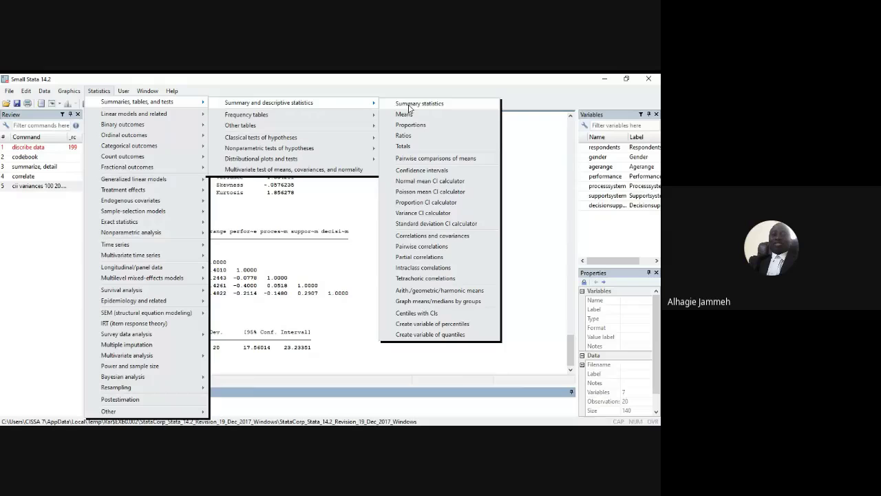
pyautogui.click(420, 301)
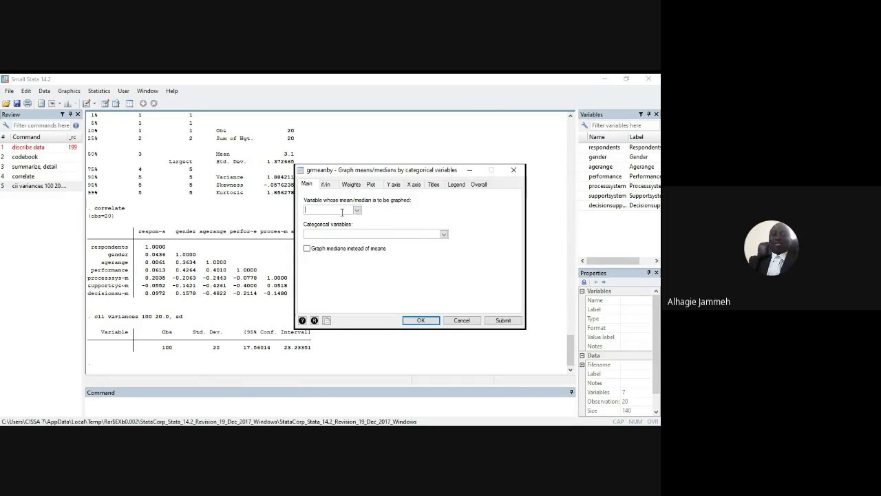
pyautogui.click(357, 210)
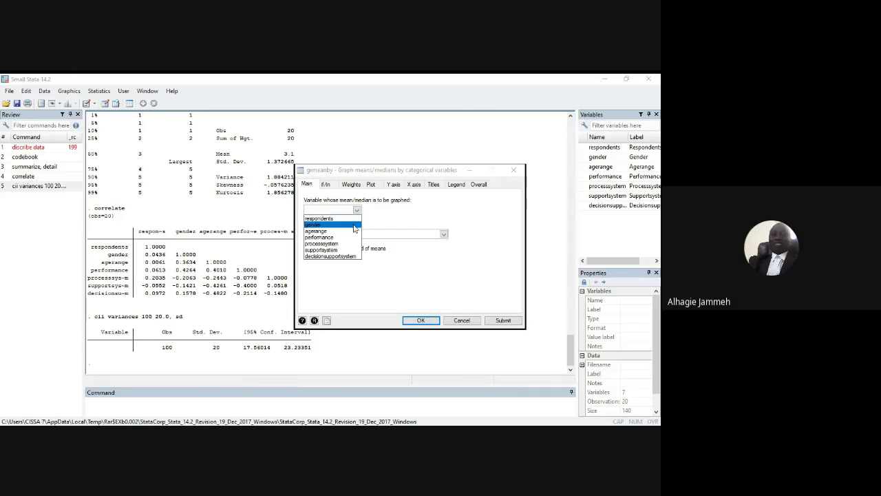
pyautogui.click(354, 225)
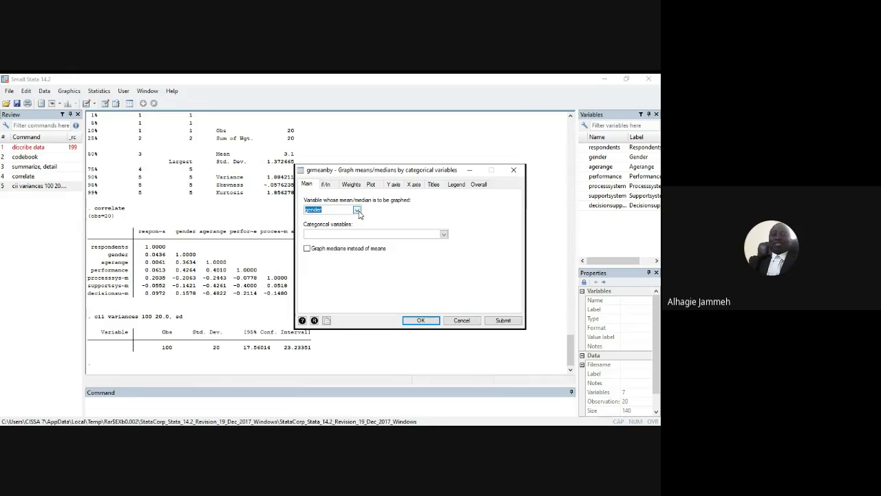
pyautogui.click(357, 210)
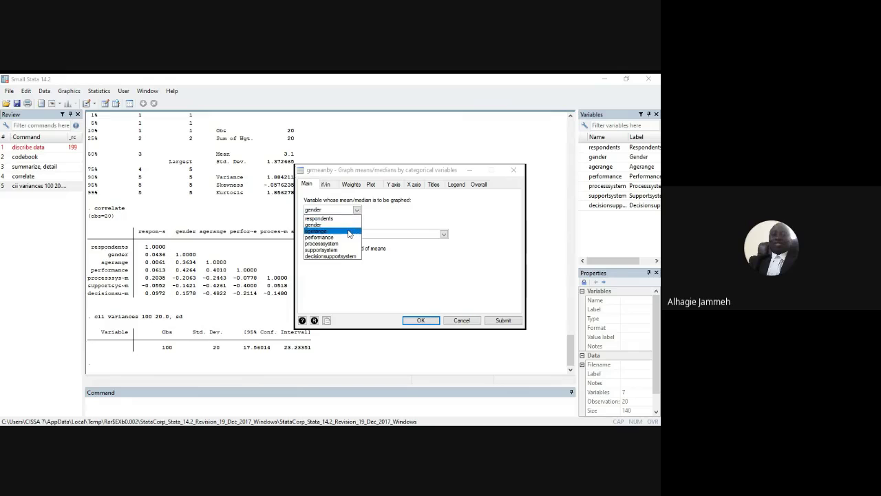
pyautogui.click(349, 231)
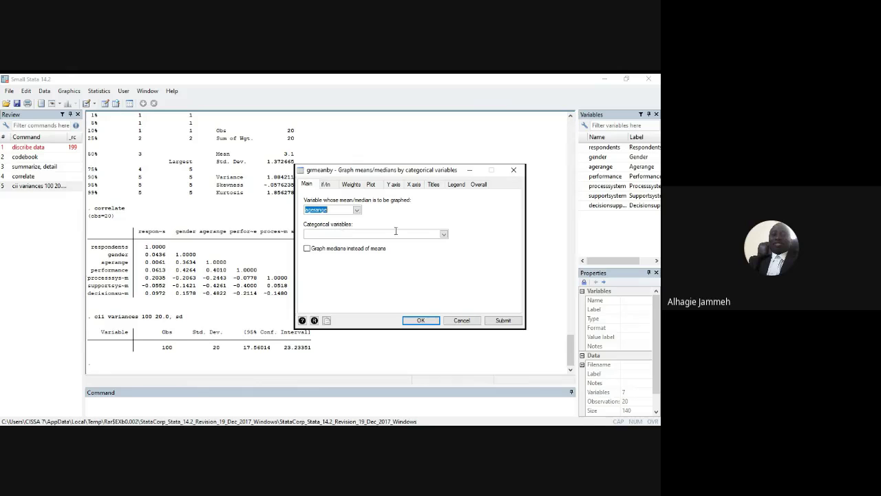
# Step: Add gender, agerange, performance, processsystem, supportsystem and decisionsupportsystem as categorical variables and choose to graph medians instead of means
pyautogui.click(444, 234)
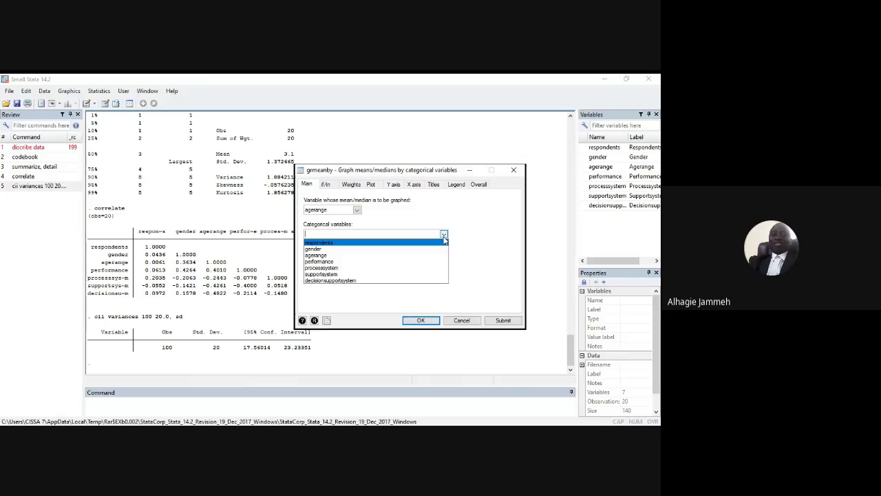
pyautogui.press('Down')
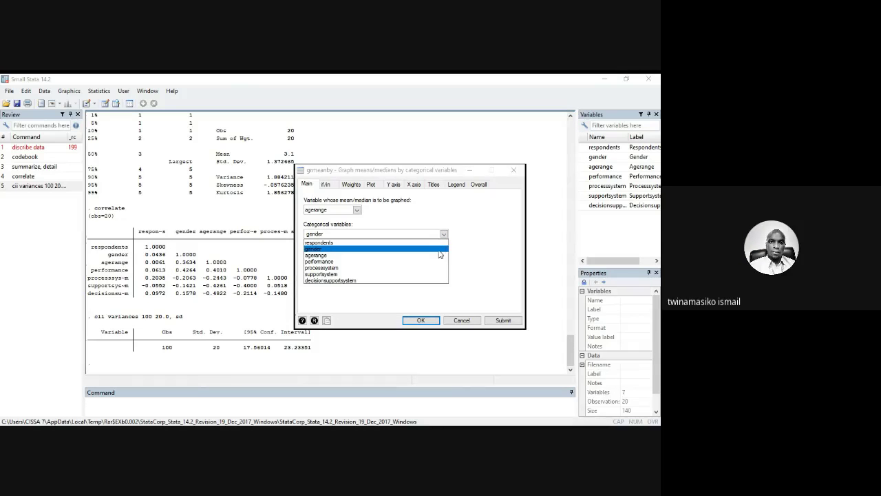
pyautogui.click(435, 255)
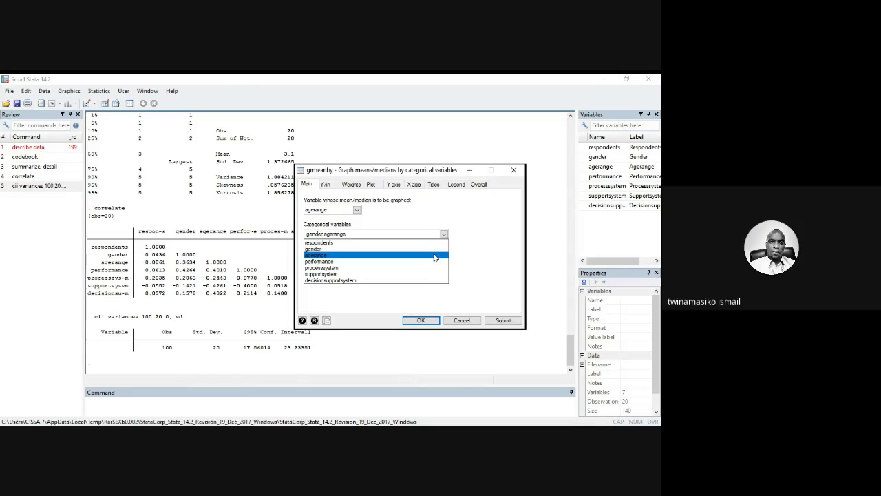
pyautogui.click(432, 261)
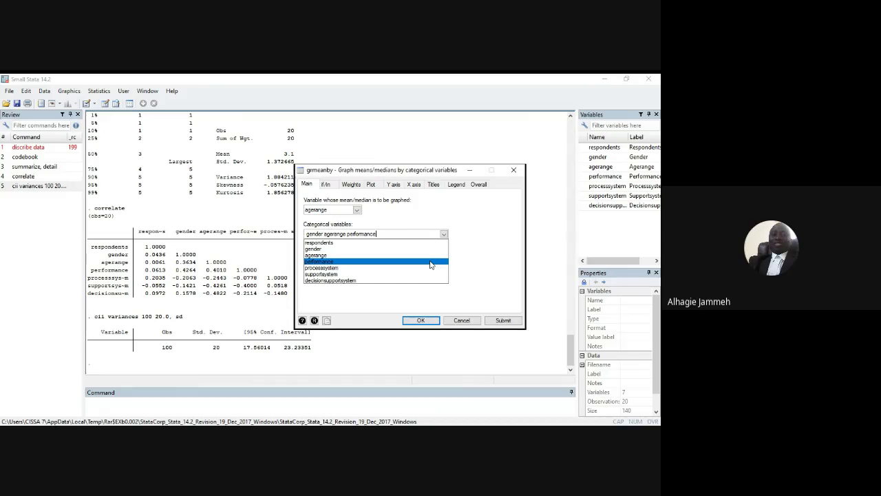
pyautogui.click(430, 268)
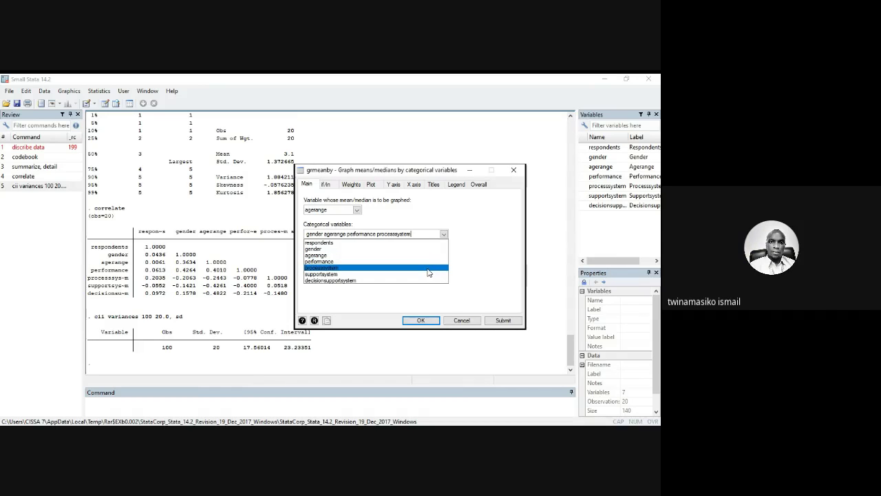
pyautogui.click(427, 275)
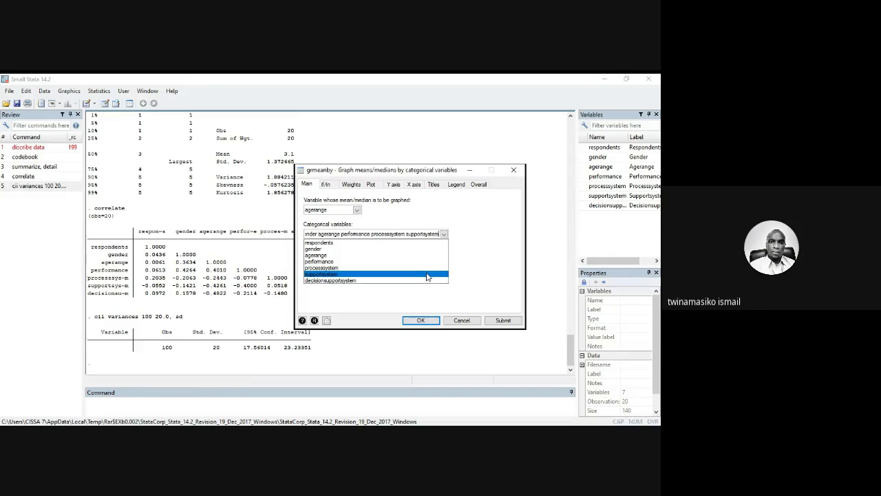
pyautogui.click(427, 282)
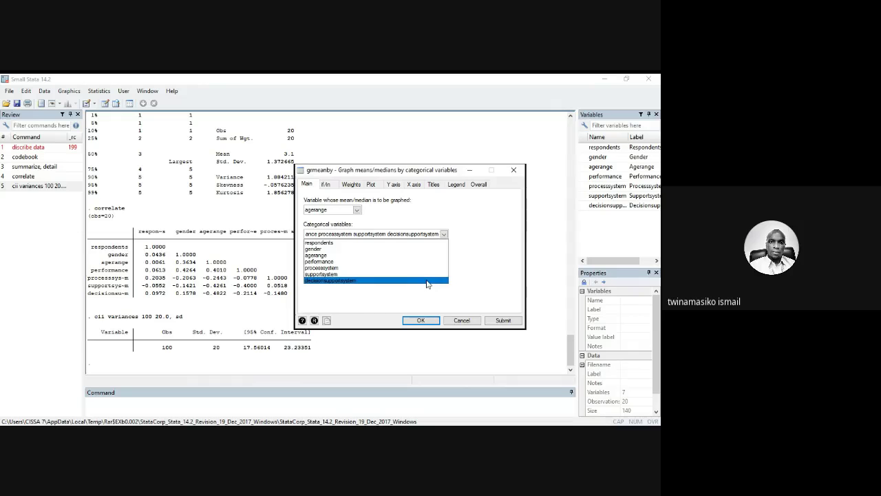
pyautogui.click(463, 268)
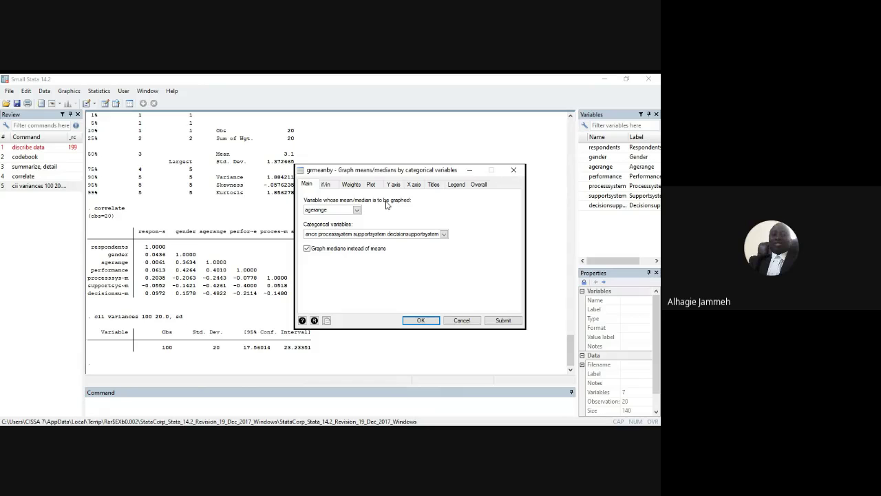
# Step: Clear the variable whose median is graphed and try to run the plot without one
pyautogui.click(356, 210)
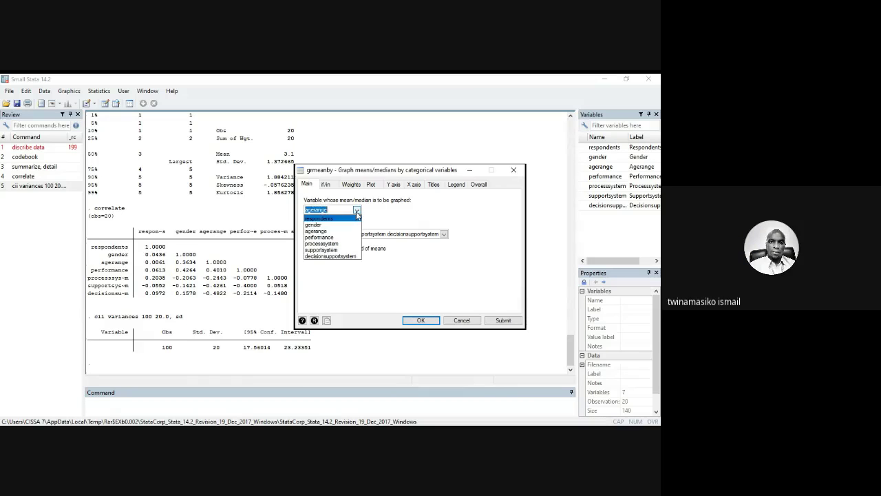
pyautogui.click(368, 216)
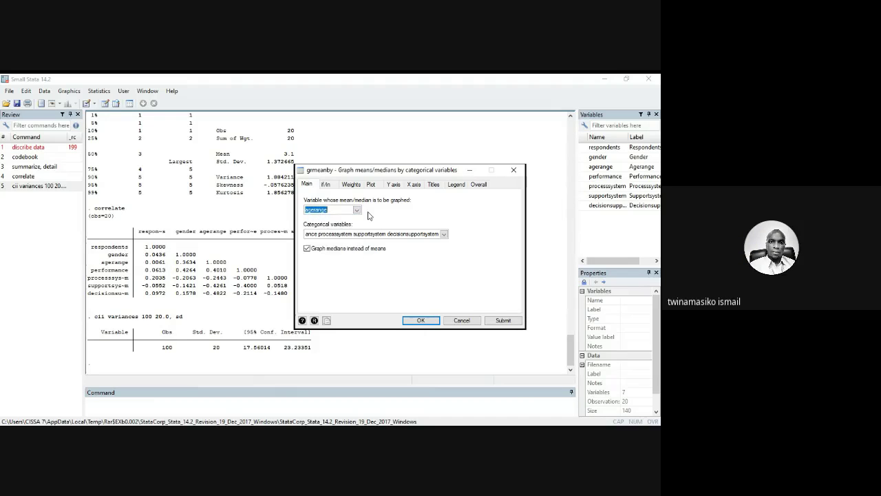
pyautogui.press('BackSpace')
pyautogui.click(421, 321)
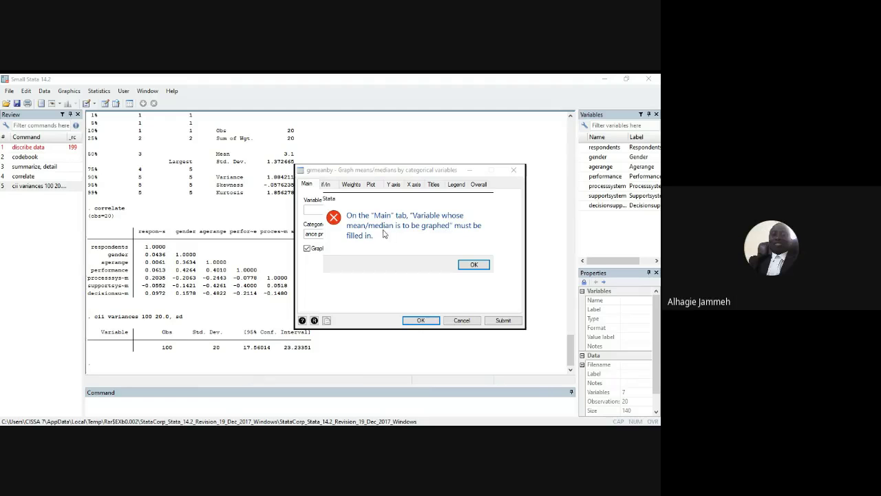
pyautogui.click(472, 266)
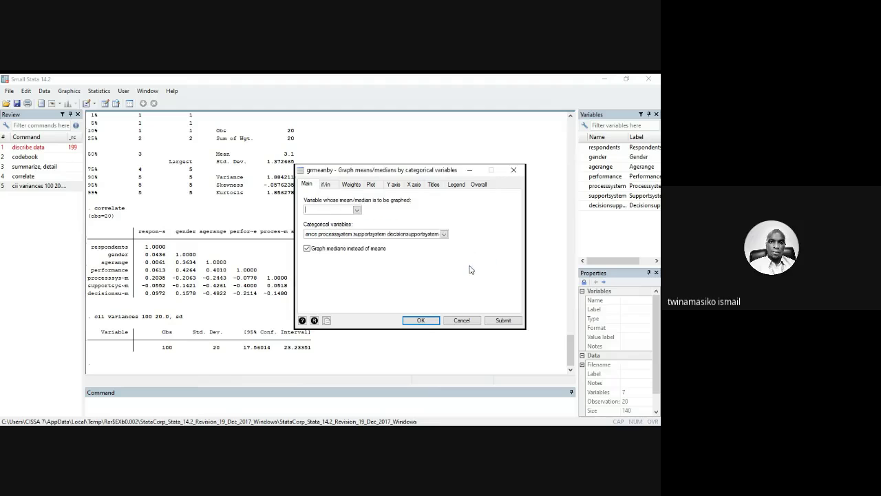
# Step: Try to graph the medians of performance by the chosen categorical variables
pyautogui.click(357, 210)
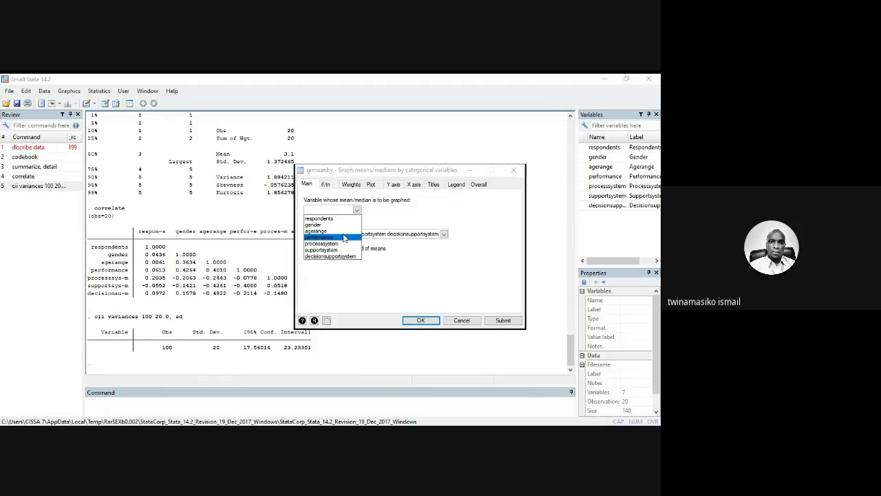
pyautogui.click(345, 237)
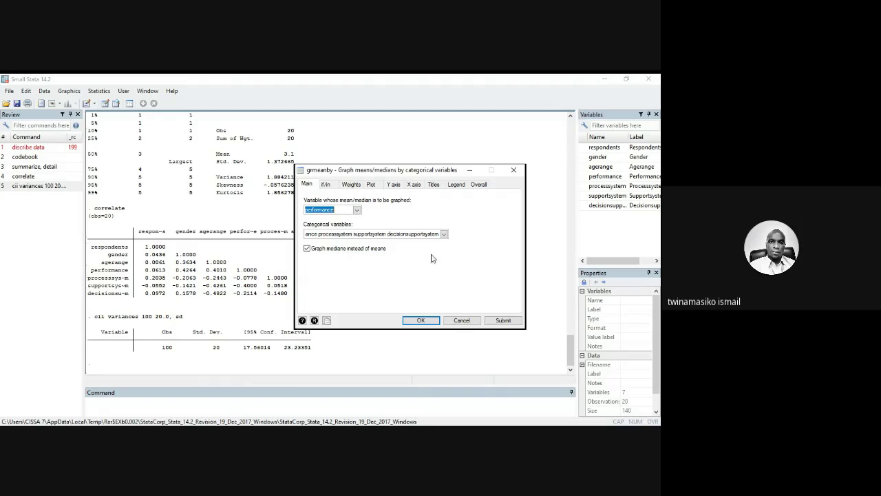
pyautogui.click(421, 320)
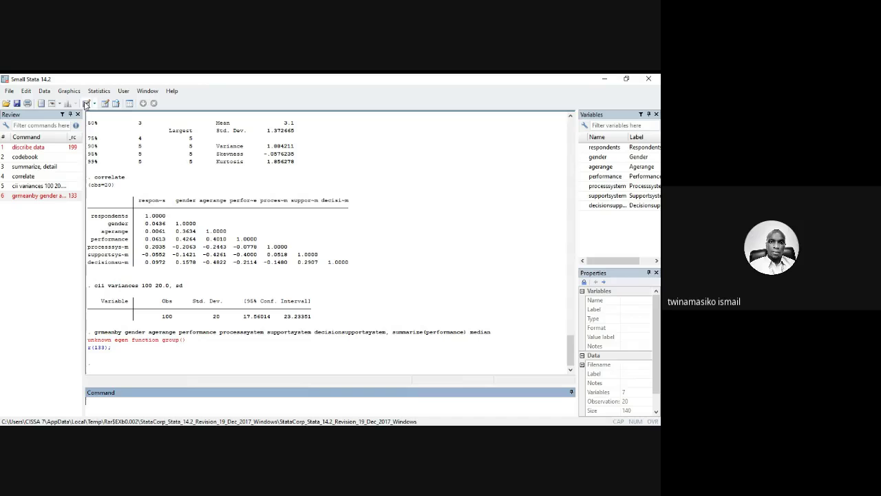
# Step: Clear all categorical variables from the Graph means/medians by groups plot and try to graph the medians of performance without any
pyautogui.click(101, 92)
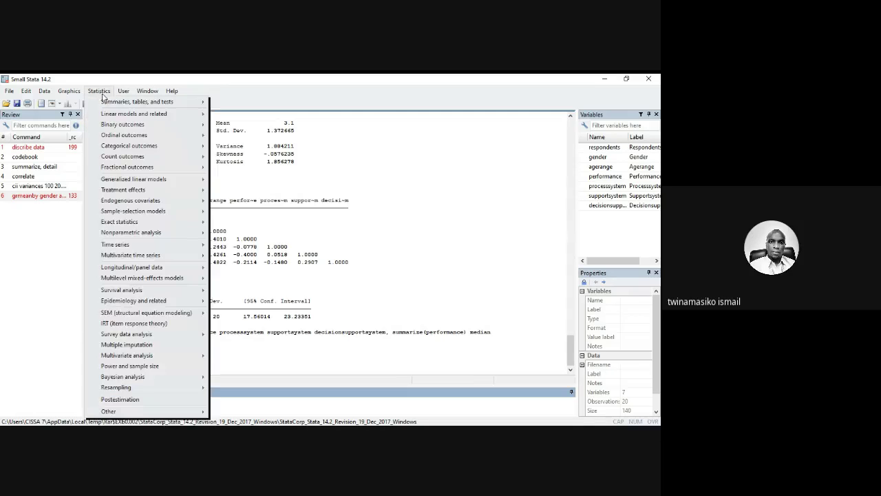
pyautogui.moveTo(171, 90)
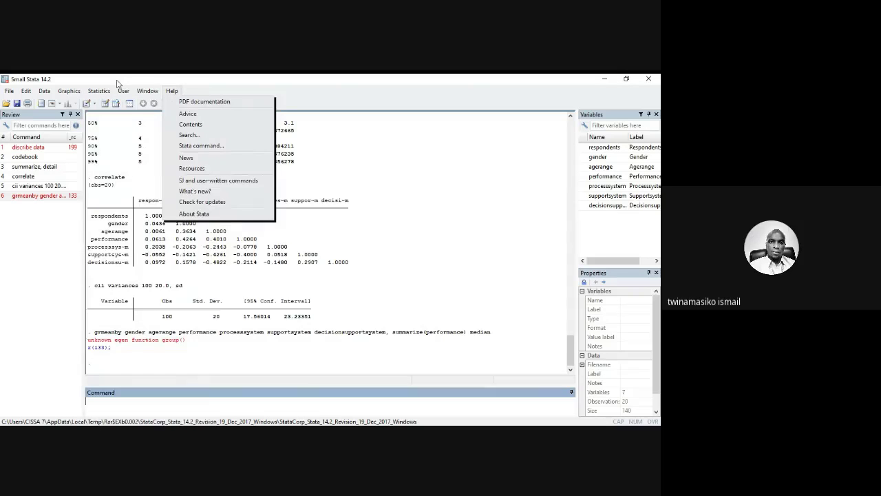
pyautogui.moveTo(101, 91)
pyautogui.moveTo(127, 103)
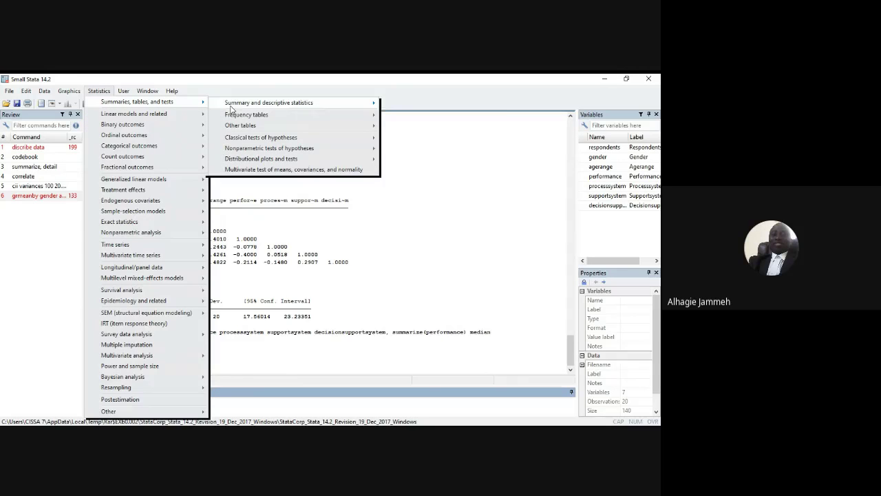
pyautogui.moveTo(234, 108)
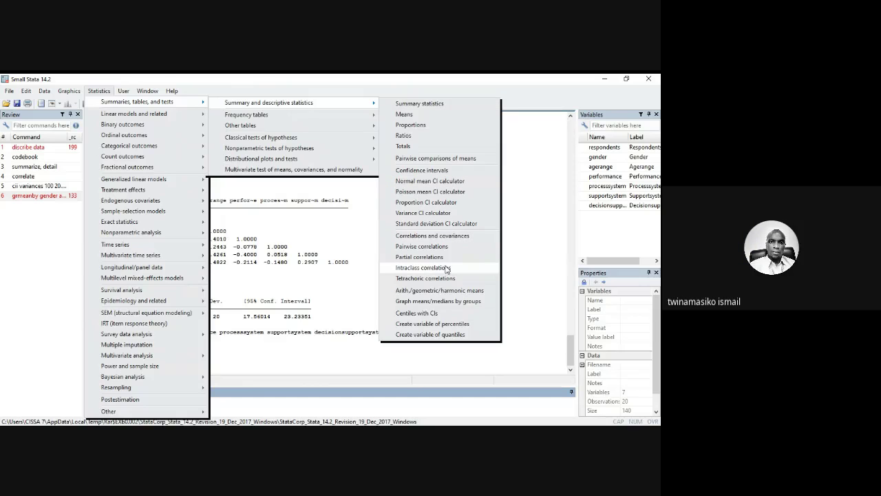
pyautogui.click(433, 300)
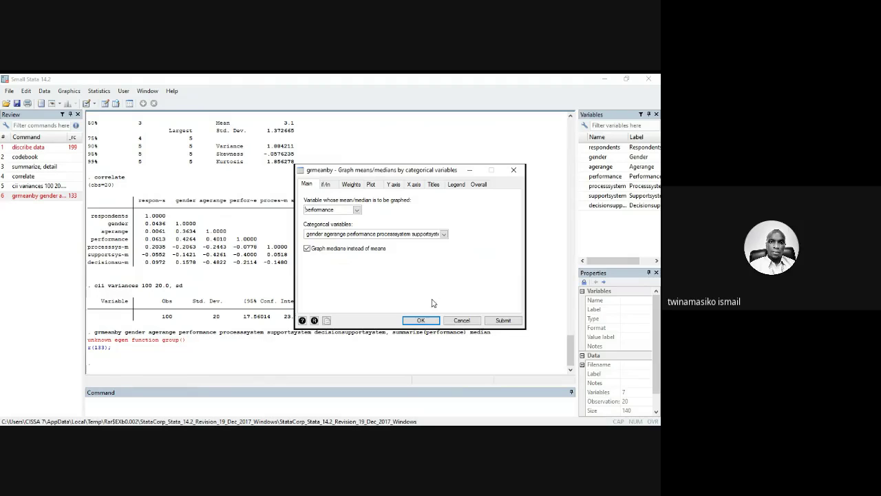
pyautogui.click(443, 234)
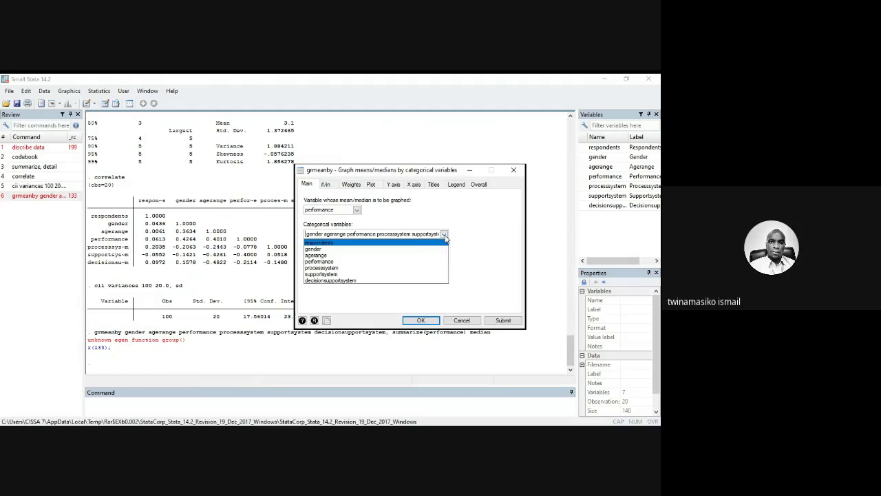
pyautogui.click(464, 238)
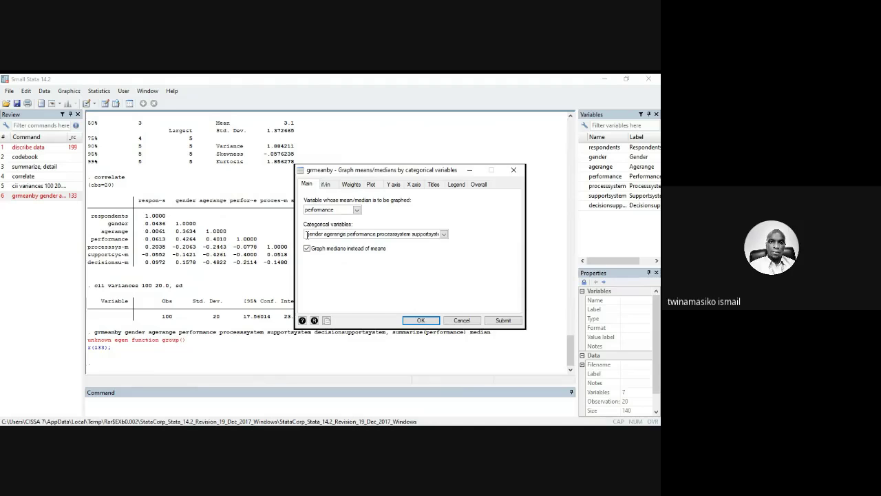
pyautogui.moveTo(307, 234); pyautogui.dragTo(447, 237)
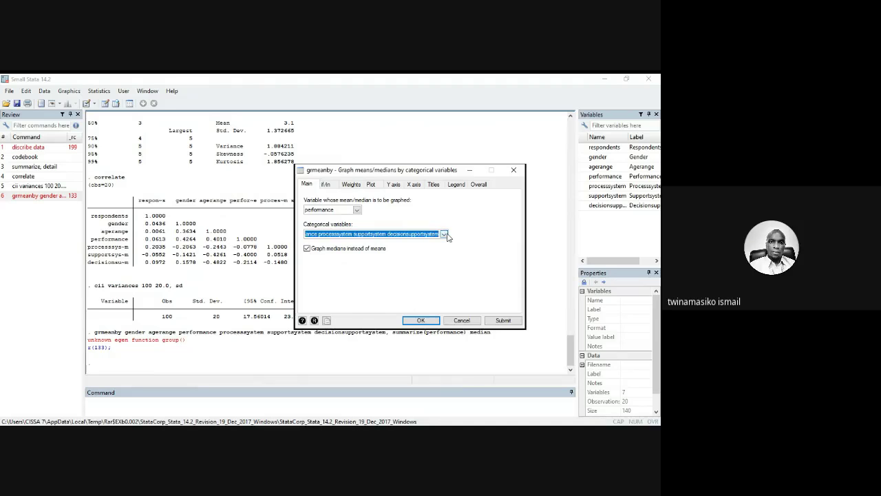
pyautogui.press('BackSpace')
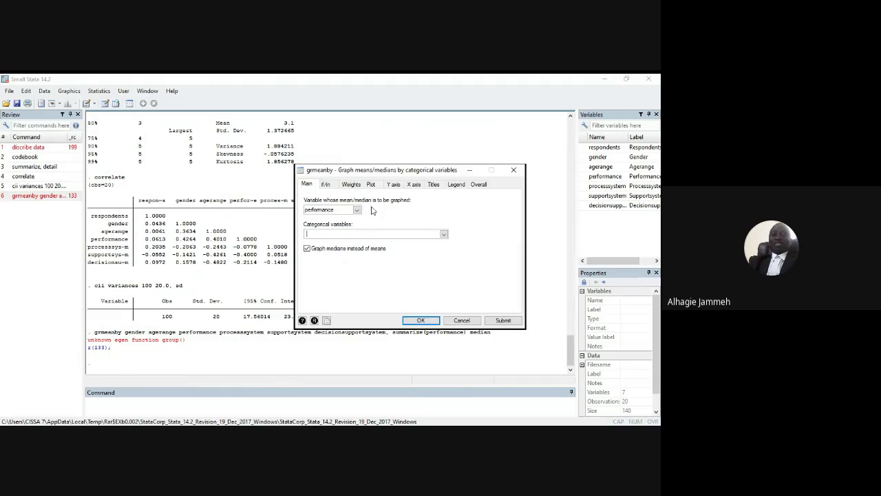
pyautogui.click(419, 321)
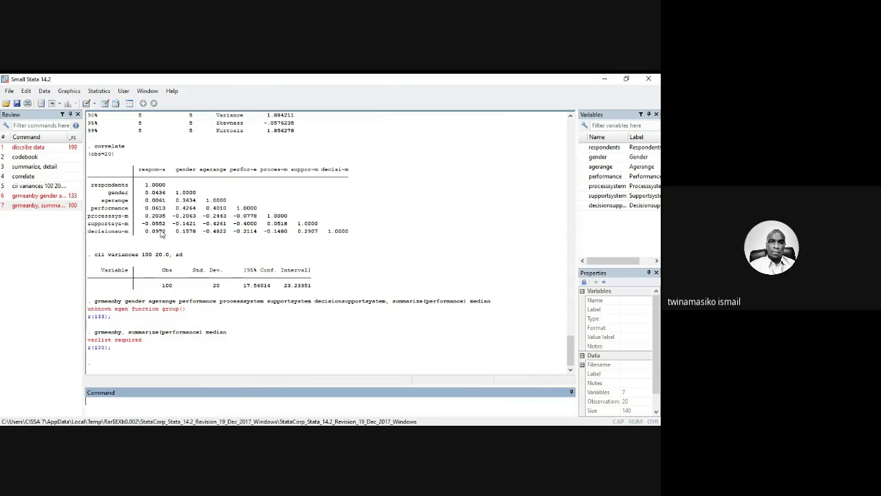
# Step: Set up another medians by groups plot with agerange as the categorical variable and gender as the variable to graph
pyautogui.click(99, 92)
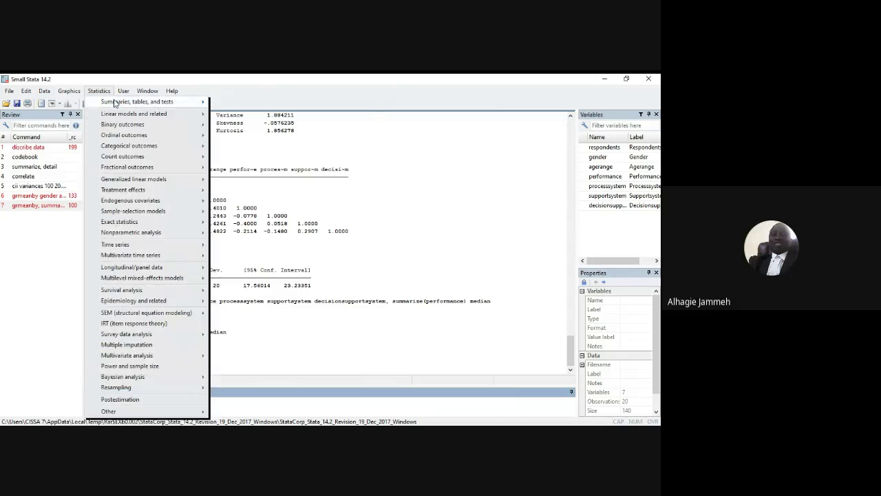
pyautogui.moveTo(117, 103)
pyautogui.moveTo(226, 107)
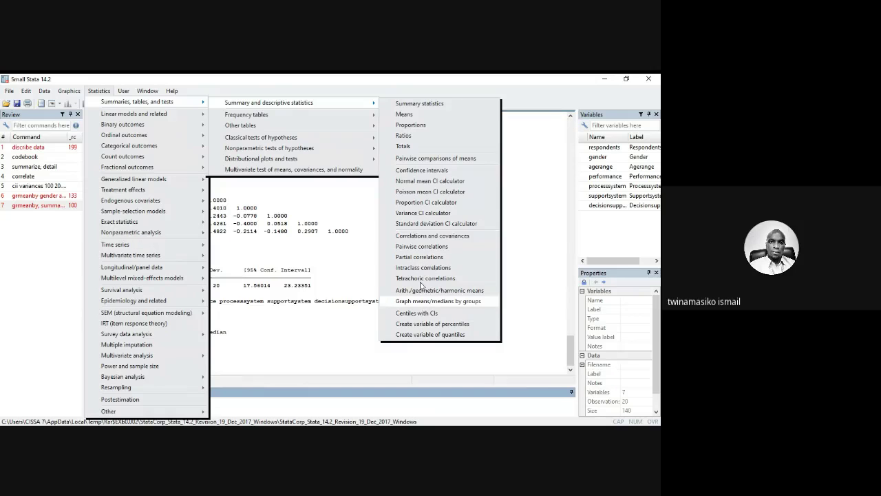
pyautogui.click(425, 303)
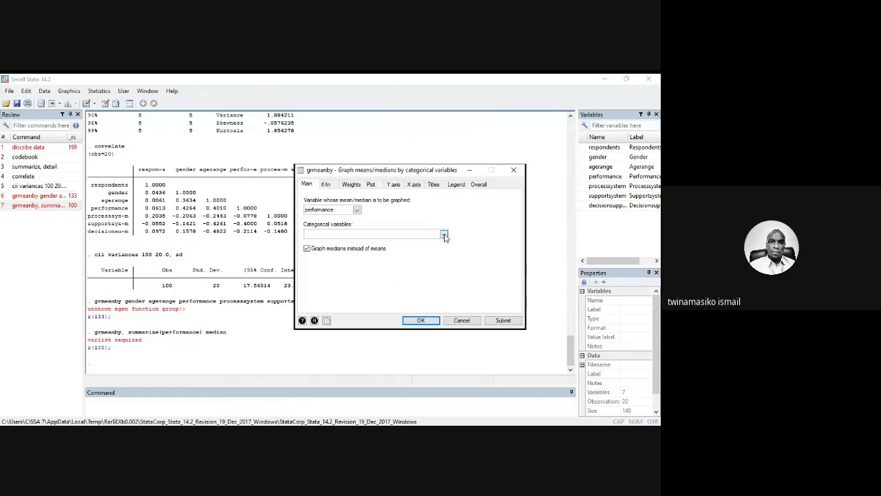
pyautogui.click(444, 235)
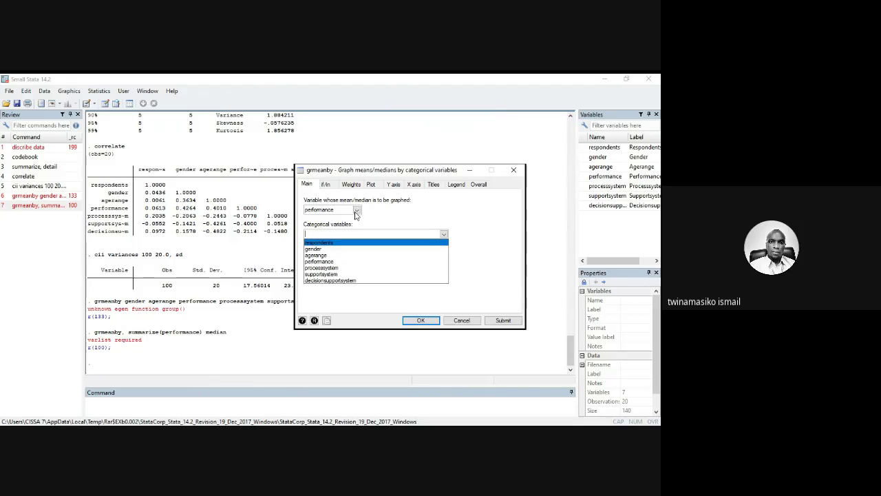
pyautogui.click(331, 257)
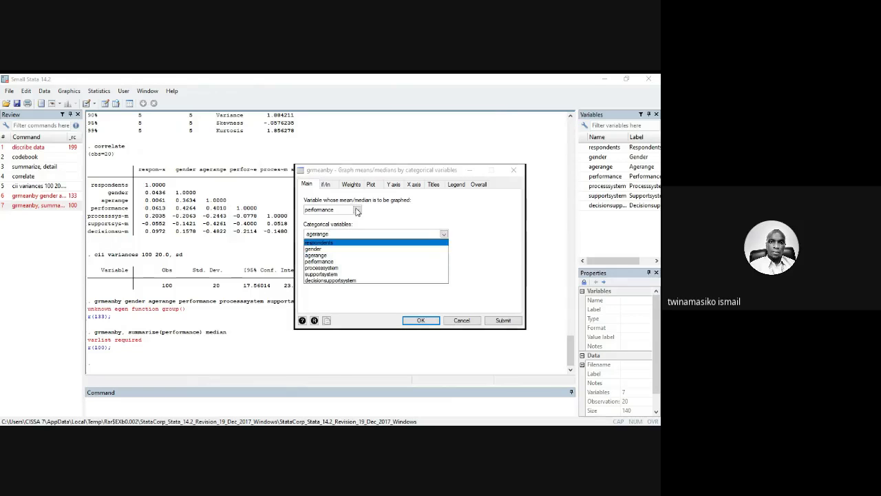
pyautogui.click(357, 211)
pyautogui.click(357, 210)
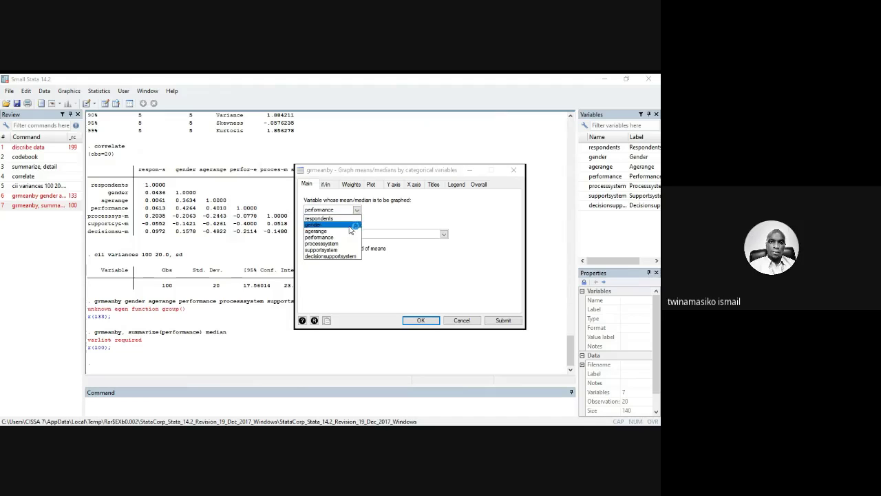
pyautogui.click(349, 225)
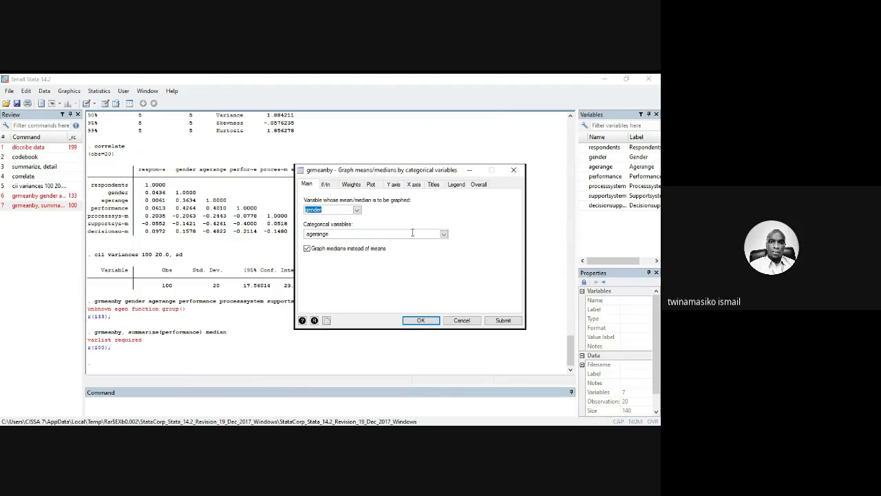
# Step: Replace agerange with performance as the only categorical variable and try to graph the medians of gender
pyautogui.click(443, 234)
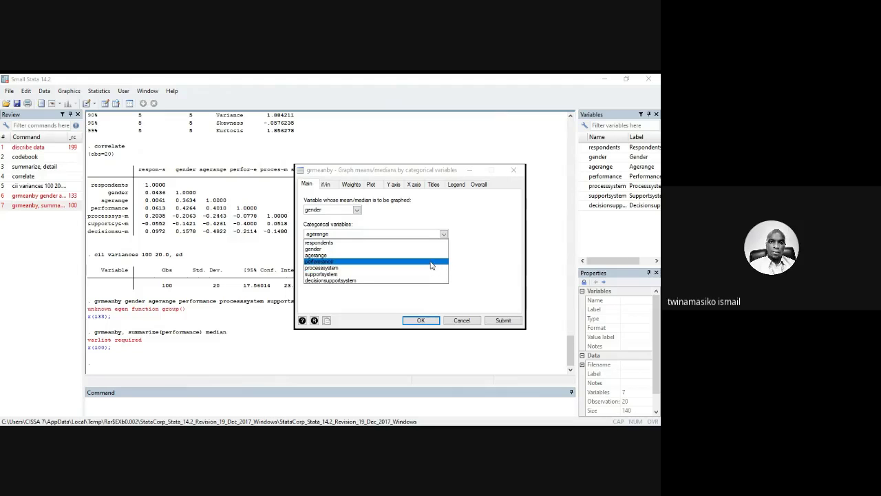
pyautogui.click(431, 264)
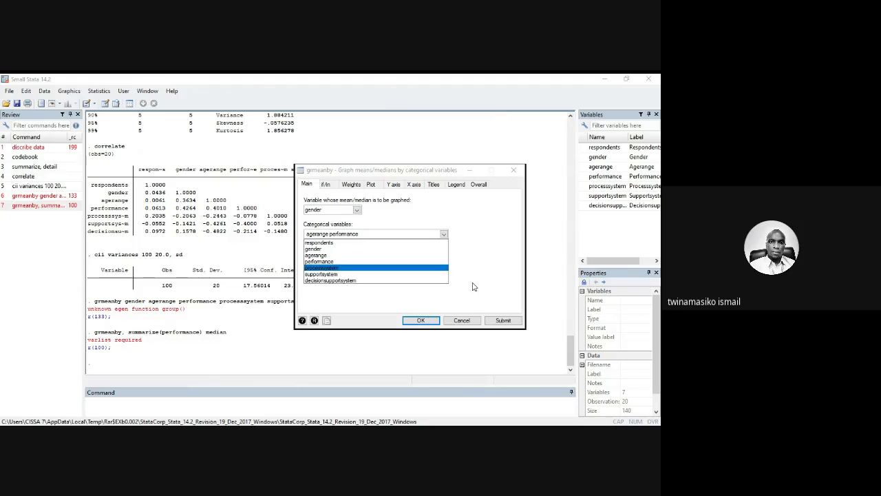
pyautogui.click(330, 234)
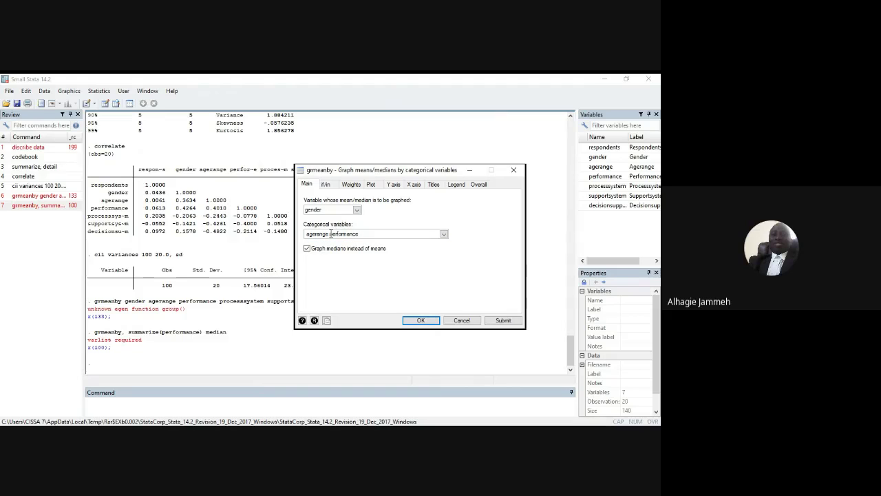
pyautogui.press('BackSpace')
pyautogui.press('BackSpace')
pyautogui.press('BackSpace')
pyautogui.press('BackSpace')
pyautogui.press('BackSpace')
pyautogui.press('BackSpace')
pyautogui.press('BackSpace')
pyautogui.press('BackSpace')
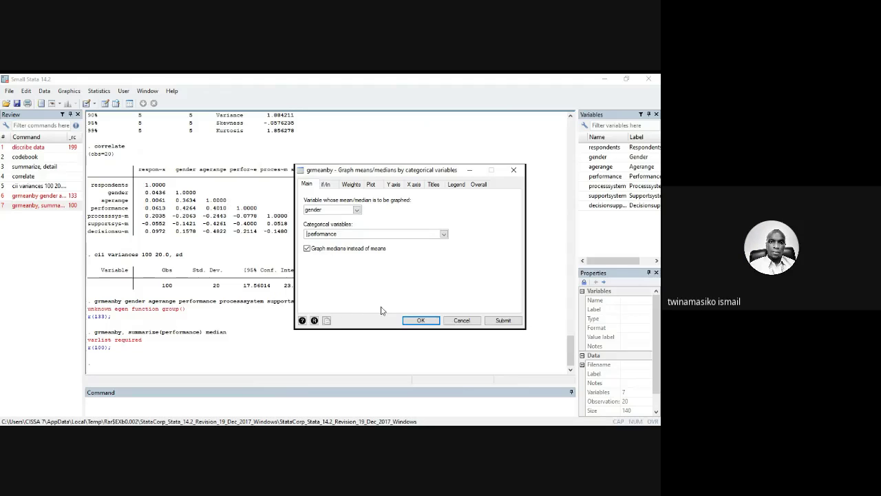
pyautogui.click(418, 321)
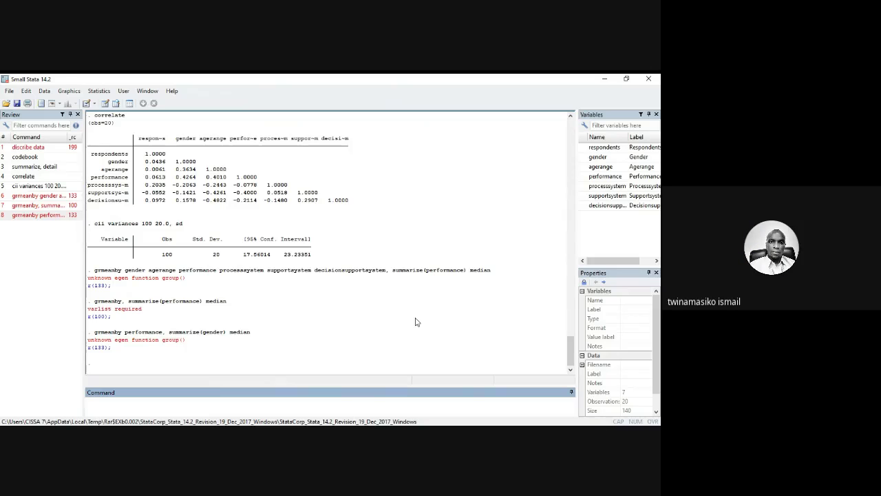
pyautogui.click(96, 91)
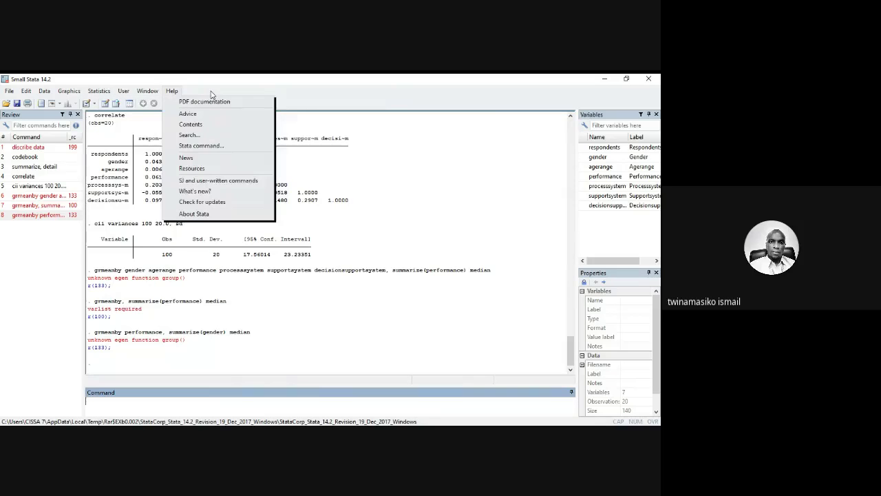
pyautogui.moveTo(99, 94)
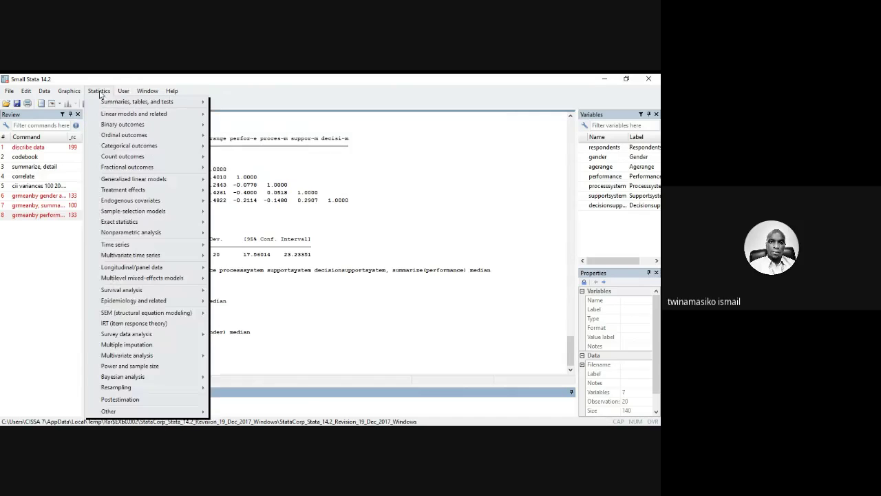
pyautogui.click(98, 91)
pyautogui.click(68, 91)
pyautogui.moveTo(115, 105)
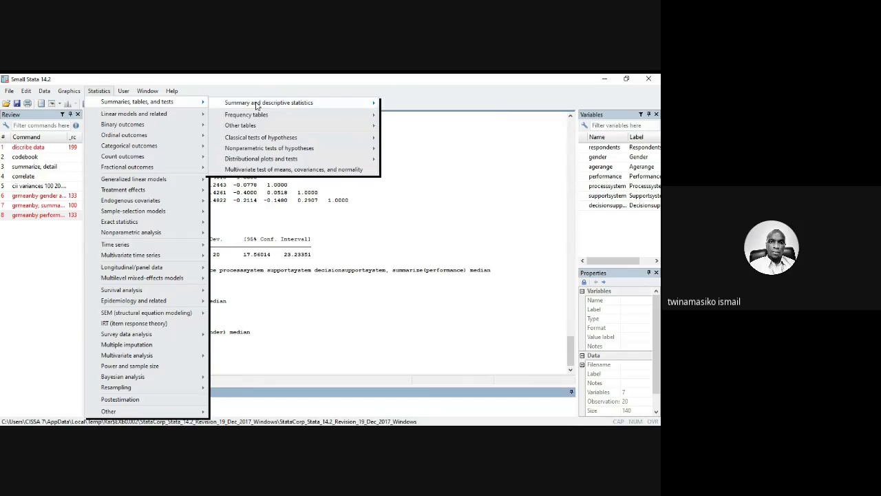
pyautogui.moveTo(258, 104)
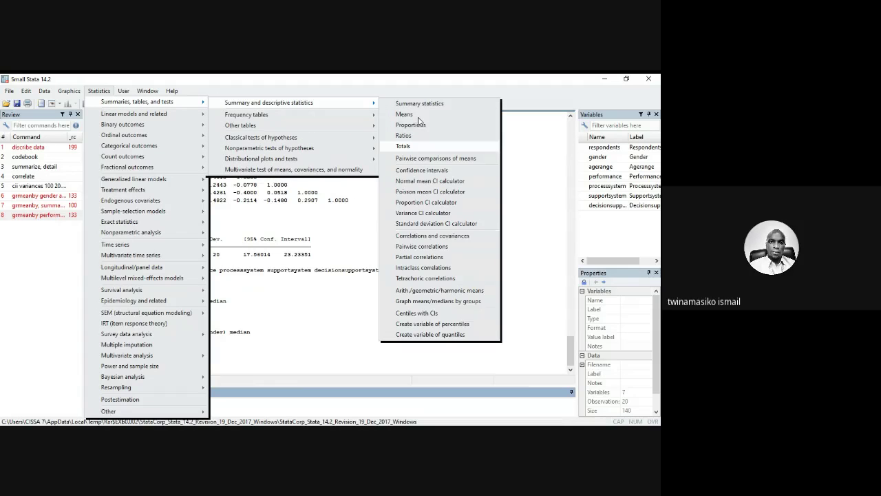
pyautogui.click(438, 301)
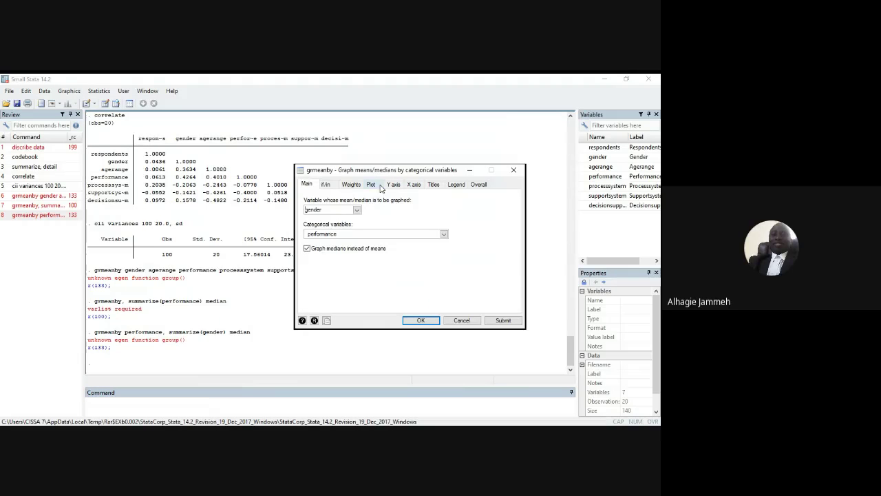
pyautogui.click(371, 184)
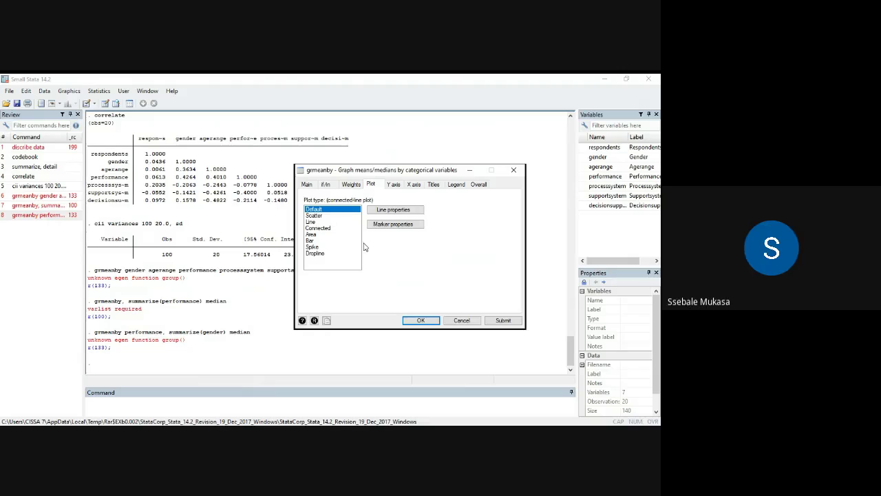
pyautogui.click(310, 241)
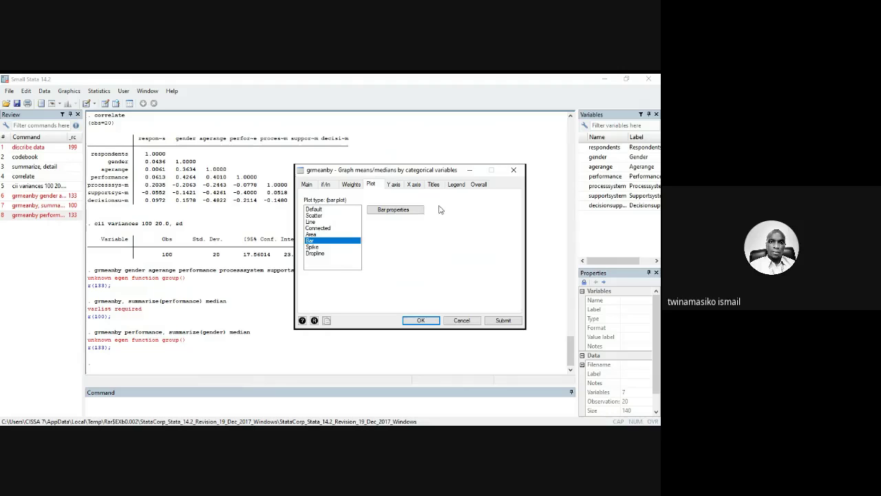
pyautogui.click(395, 186)
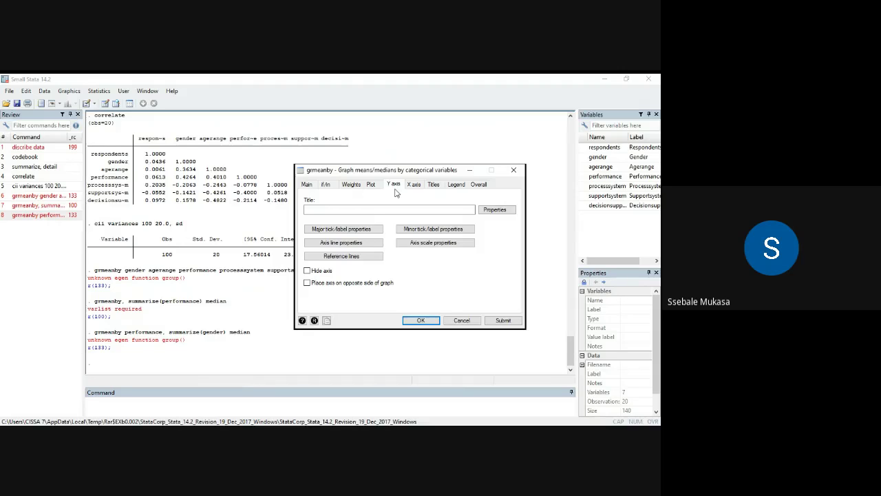
pyautogui.click(461, 321)
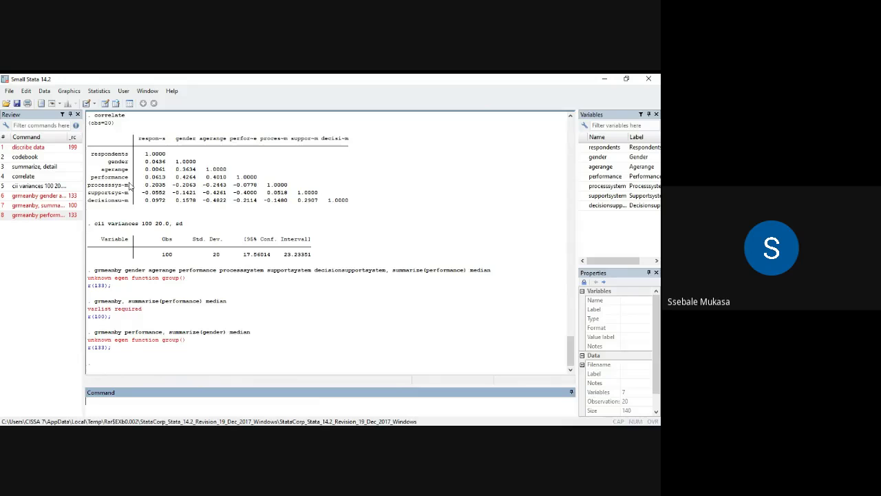
# Step: Set up another Graph means/medians by groups plot for gender medians and add gender to the categorical variables
pyautogui.click(97, 92)
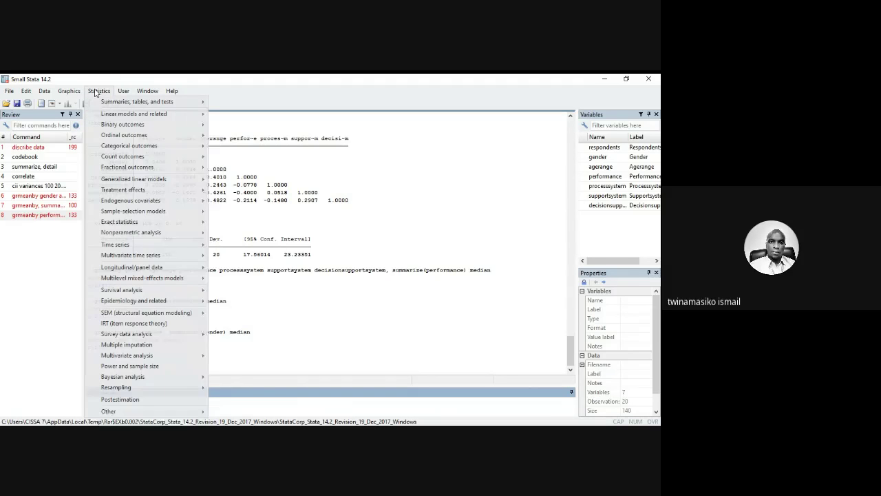
pyautogui.moveTo(117, 105)
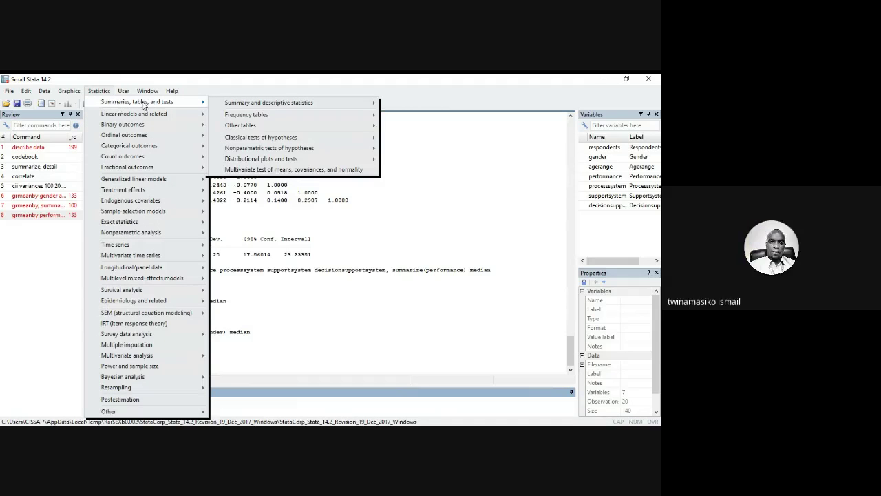
pyautogui.moveTo(286, 102)
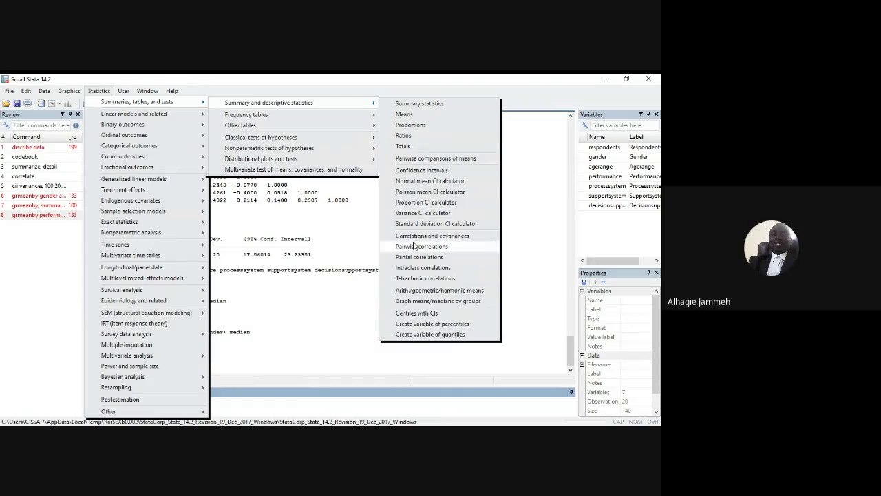
pyautogui.click(435, 302)
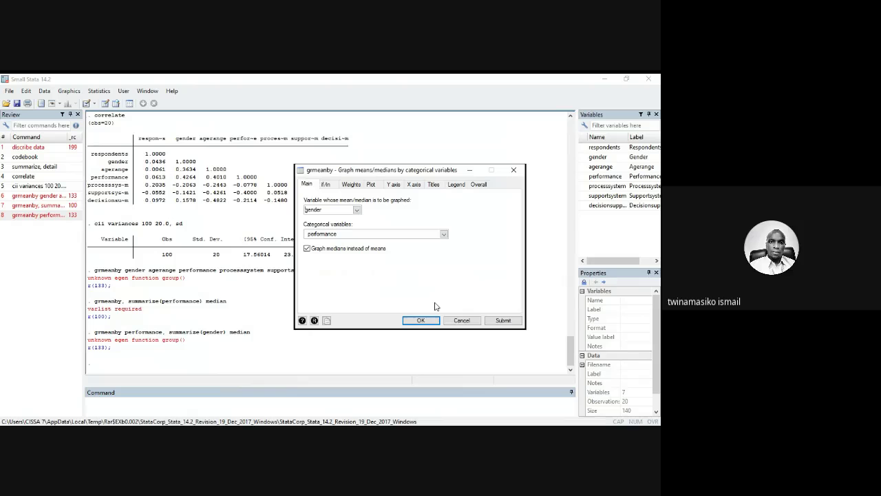
pyautogui.click(357, 209)
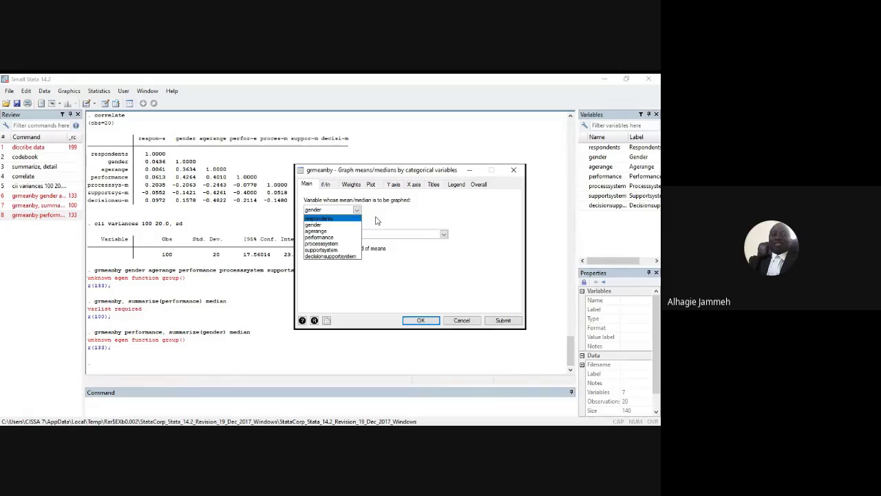
pyautogui.click(377, 220)
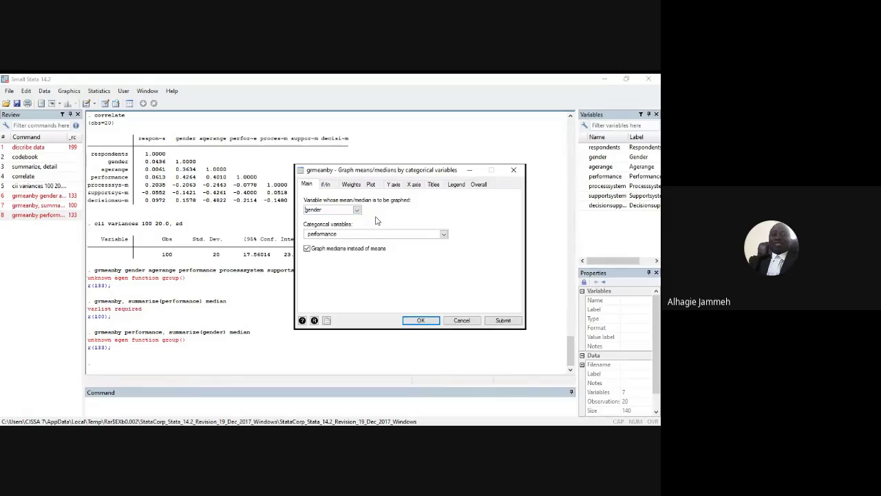
pyautogui.click(356, 209)
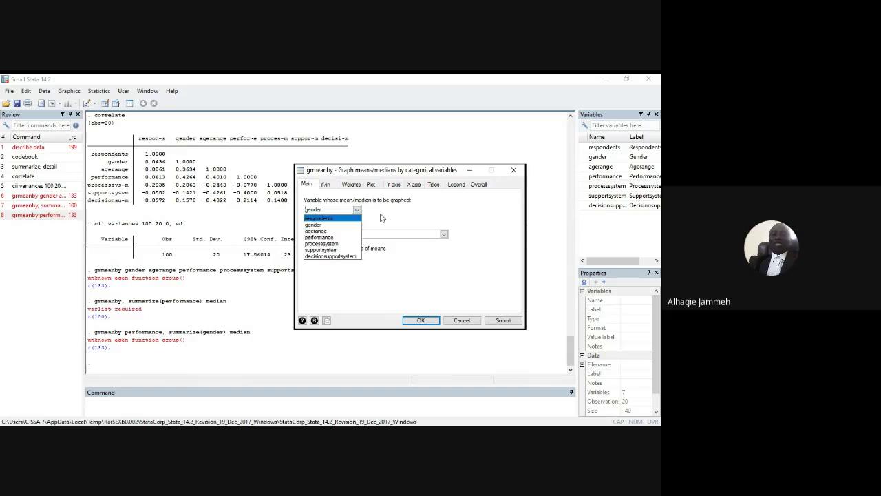
pyautogui.click(380, 218)
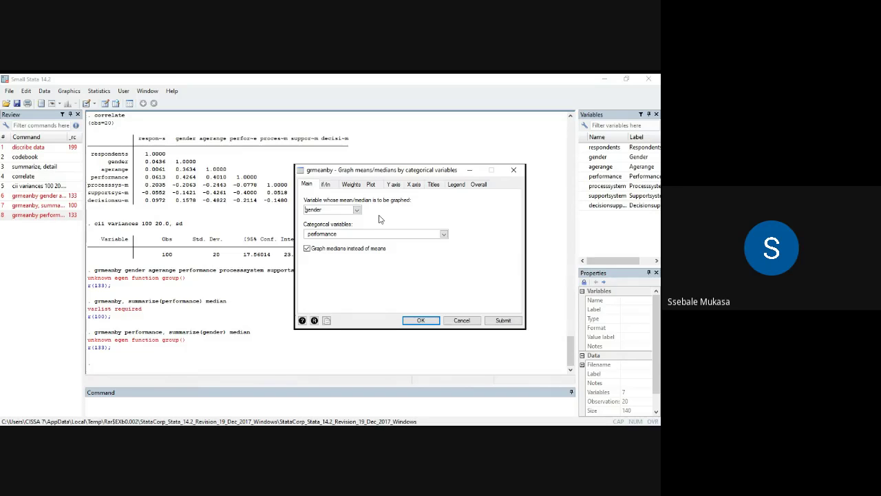
pyautogui.click(444, 234)
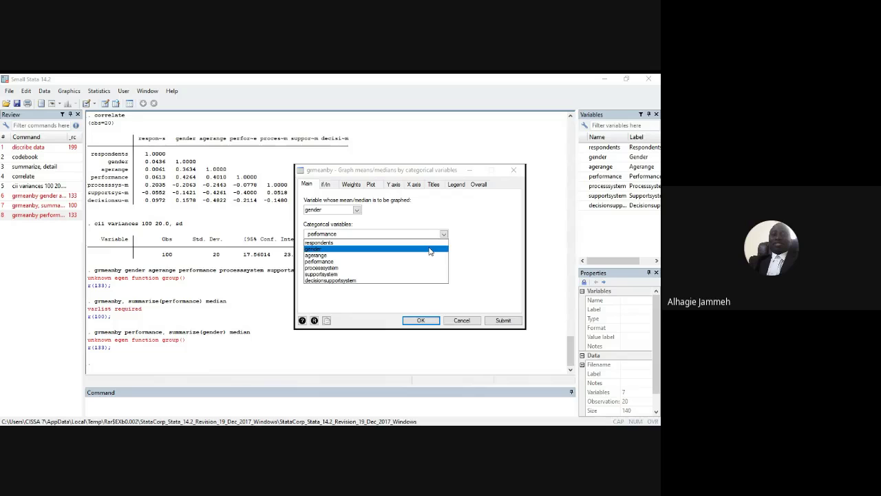
pyautogui.click(430, 249)
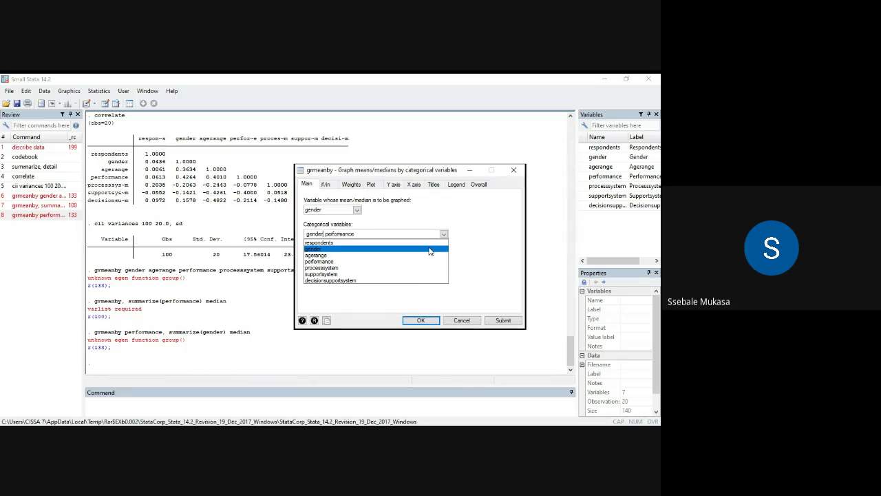
# Step: Remove performance from the categorical variables and try to graph the medians of gender by gender alone
pyautogui.click(367, 232)
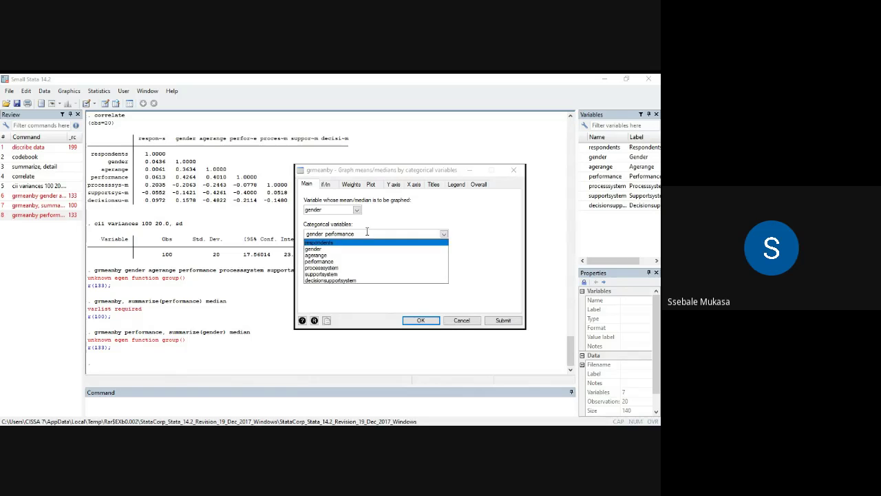
pyautogui.click(367, 232)
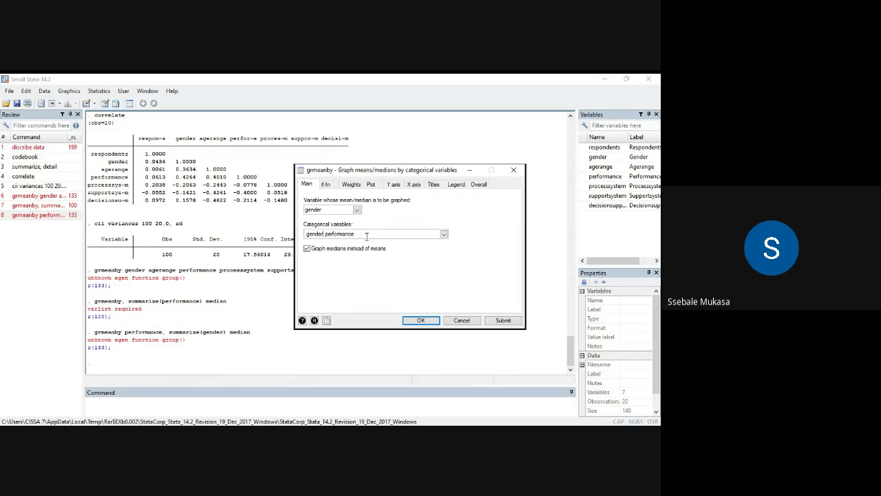
pyautogui.press('BackSpace')
pyautogui.press('BackSpace')
pyautogui.press('BackSpace')
pyautogui.press('BackSpace')
pyautogui.press('BackSpace')
pyautogui.press('BackSpace')
pyautogui.press('BackSpace')
pyautogui.press('BackSpace')
pyautogui.press('BackSpace')
pyautogui.press('BackSpace')
pyautogui.press('BackSpace')
pyautogui.click(421, 321)
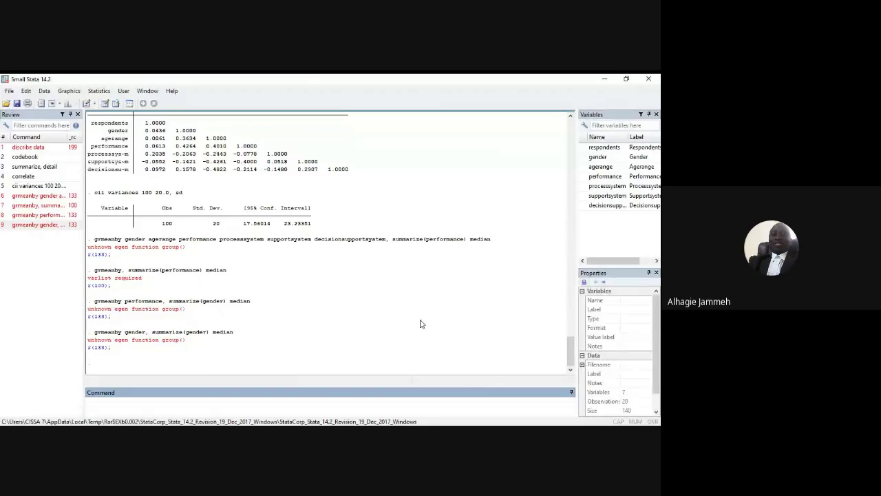
pyautogui.click(97, 91)
pyautogui.moveTo(124, 91)
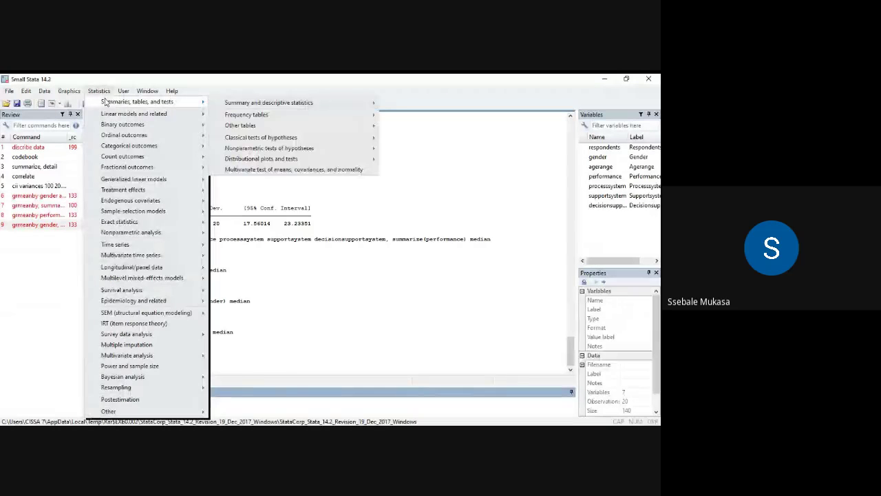
pyautogui.moveTo(246, 105)
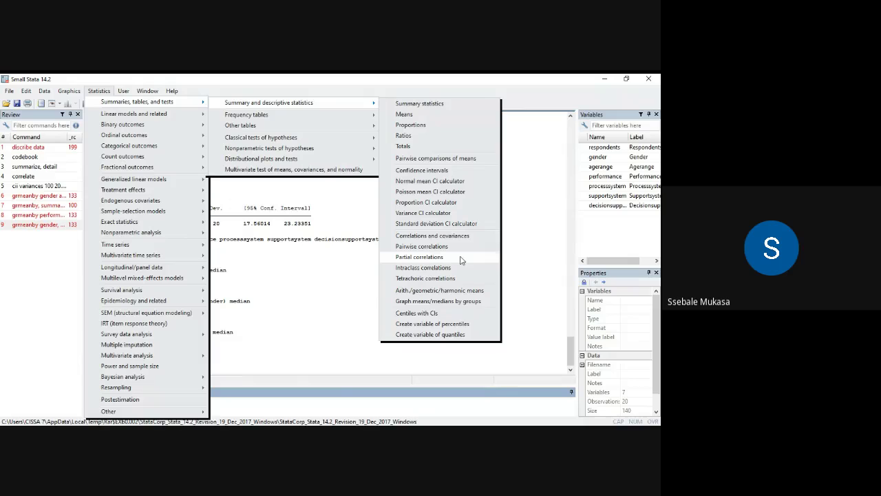
pyautogui.click(555, 254)
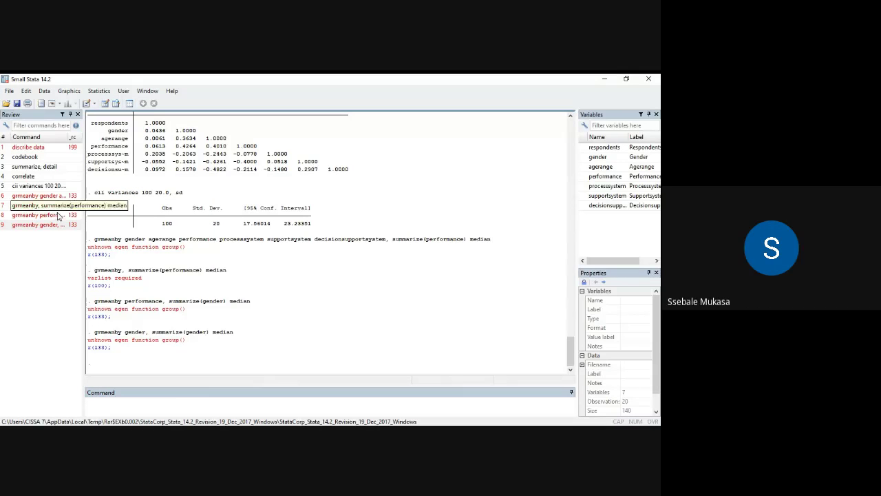
# Step: Set up a pie chart graphed by variables, with gender and agerange as the variables
pyautogui.click(66, 92)
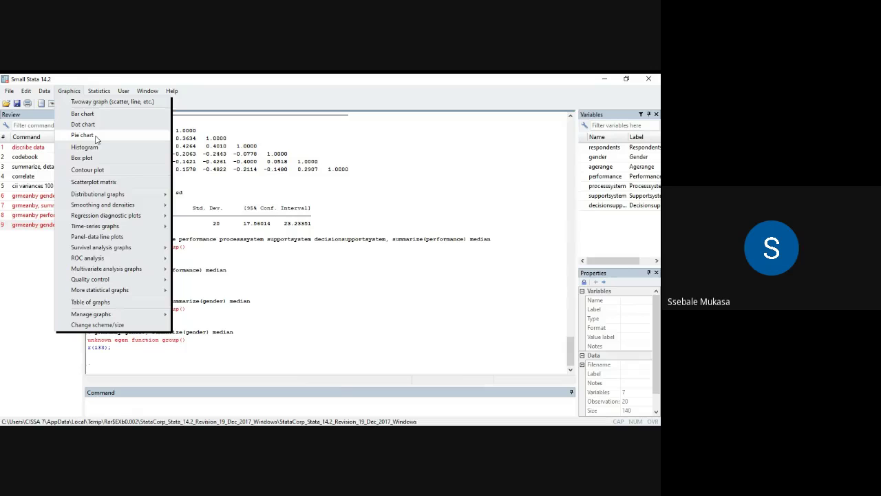
pyautogui.click(83, 135)
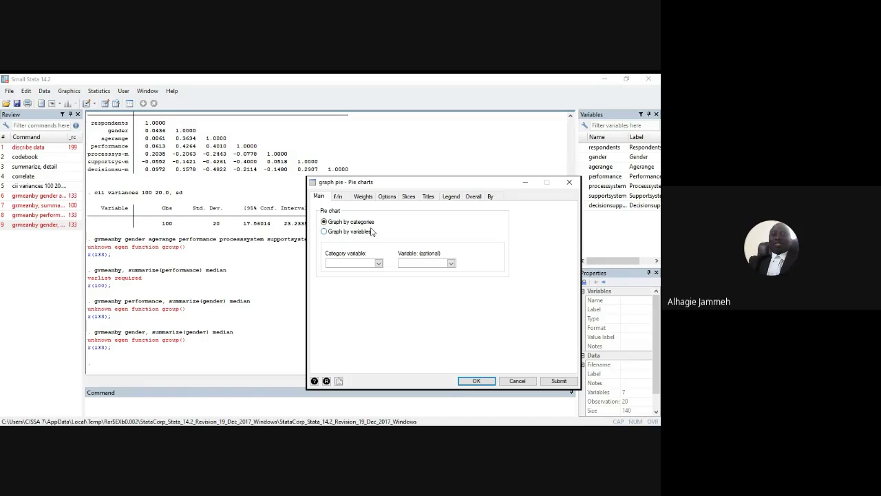
pyautogui.click(324, 231)
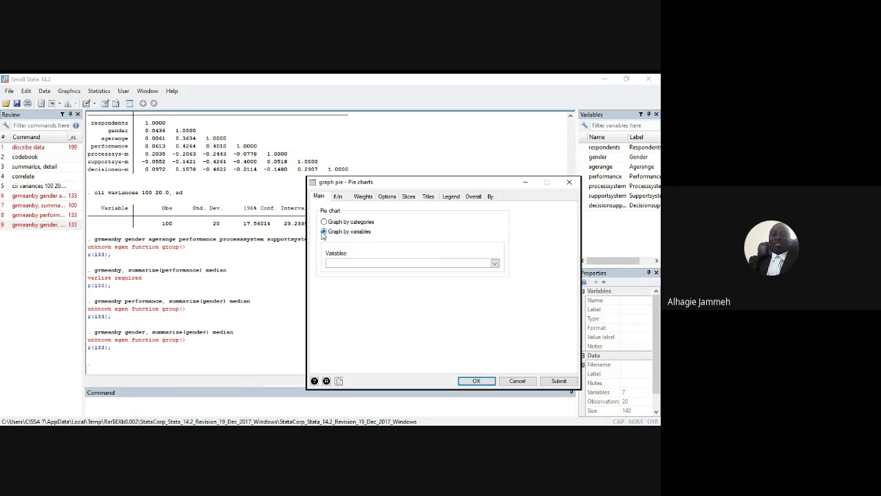
pyautogui.click(495, 264)
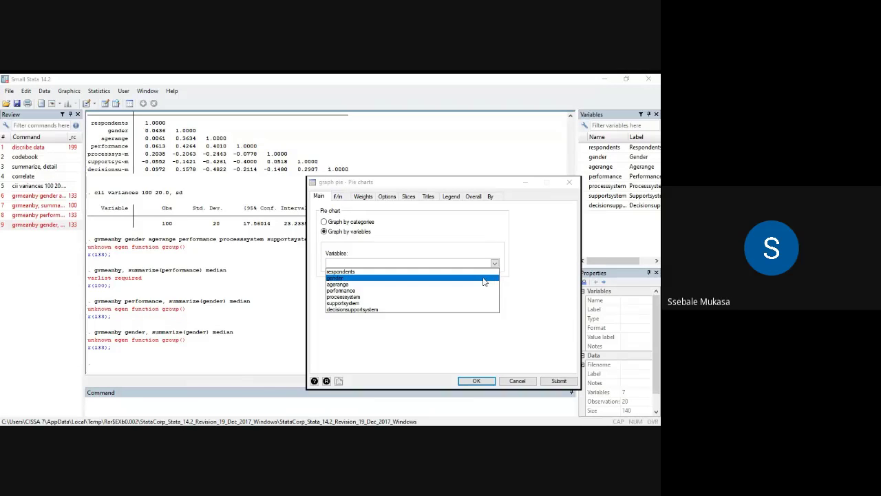
pyautogui.click(483, 280)
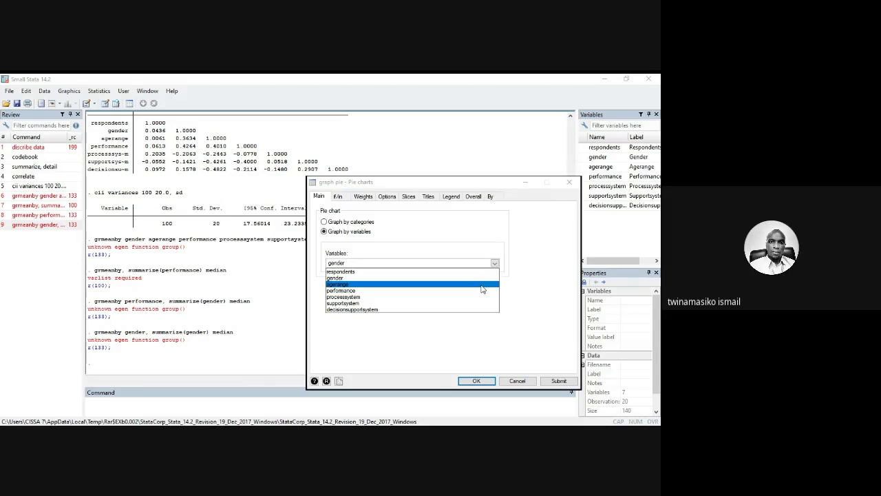
pyautogui.click(482, 289)
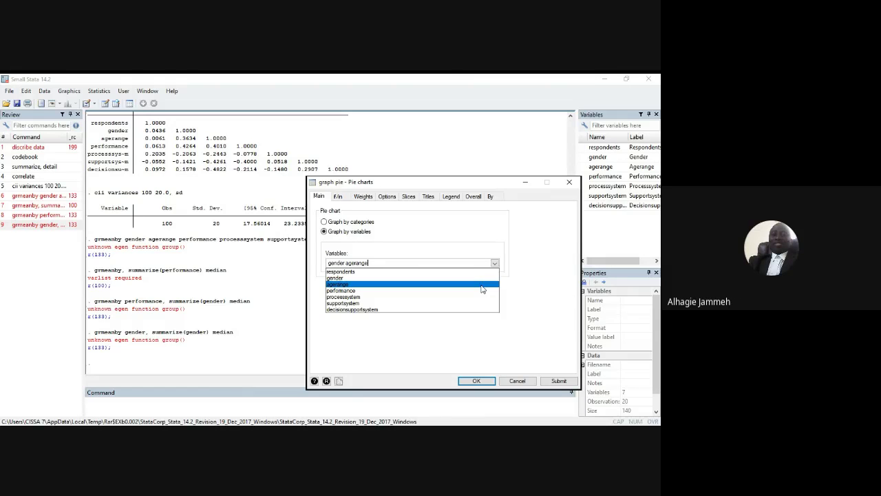
pyautogui.click(528, 275)
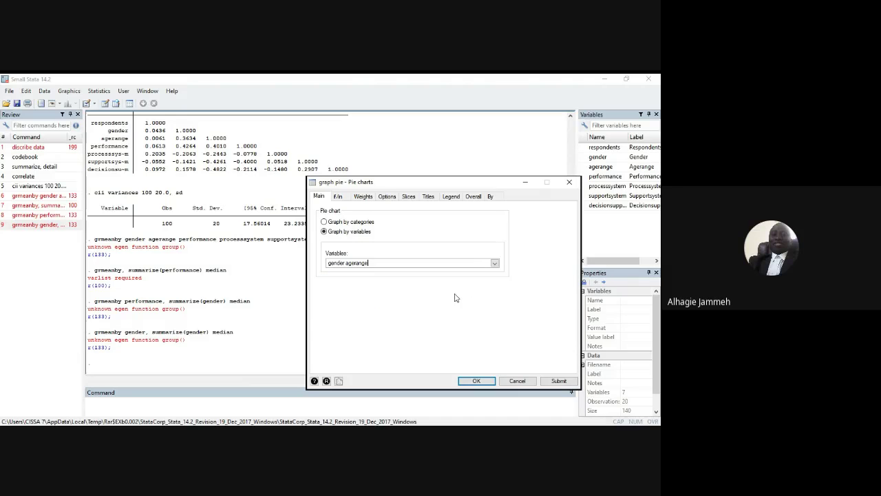
# Step: Remove agerange from the pie chart variables and run the pie chart for gender only
pyautogui.press('BackSpace')
pyautogui.press('BackSpace')
pyautogui.press('BackSpace')
pyautogui.press('BackSpace')
pyautogui.press('BackSpace')
pyautogui.press('BackSpace')
pyautogui.press('BackSpace')
pyautogui.press('BackSpace')
pyautogui.click(475, 381)
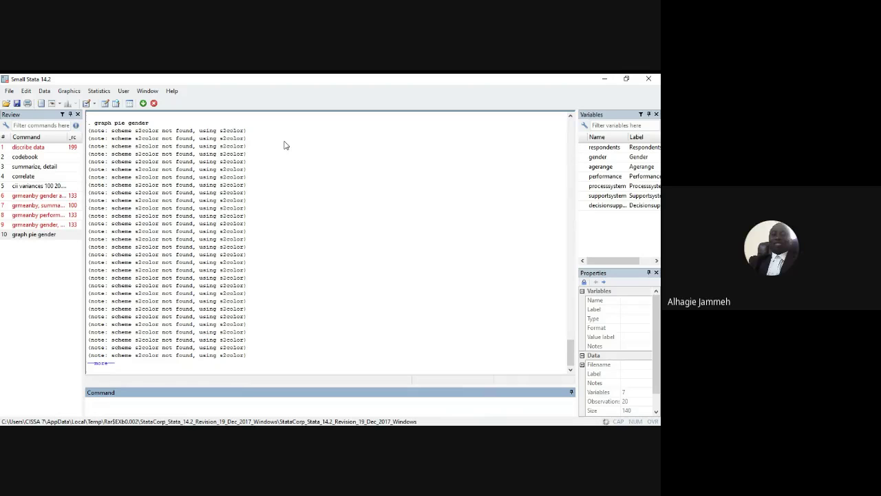
# Step: Examine the pie chart's missing-value and slice-order options, titles and slice properties without plotting it again
pyautogui.click(64, 92)
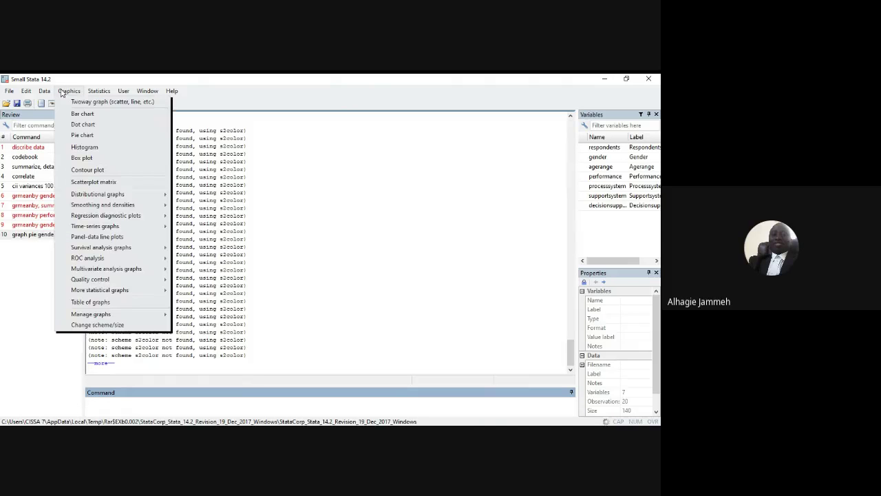
pyautogui.click(92, 135)
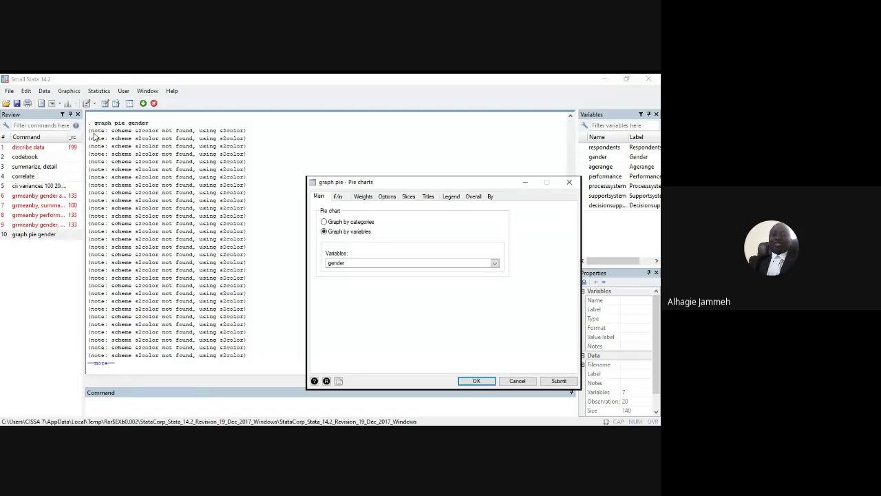
pyautogui.click(389, 198)
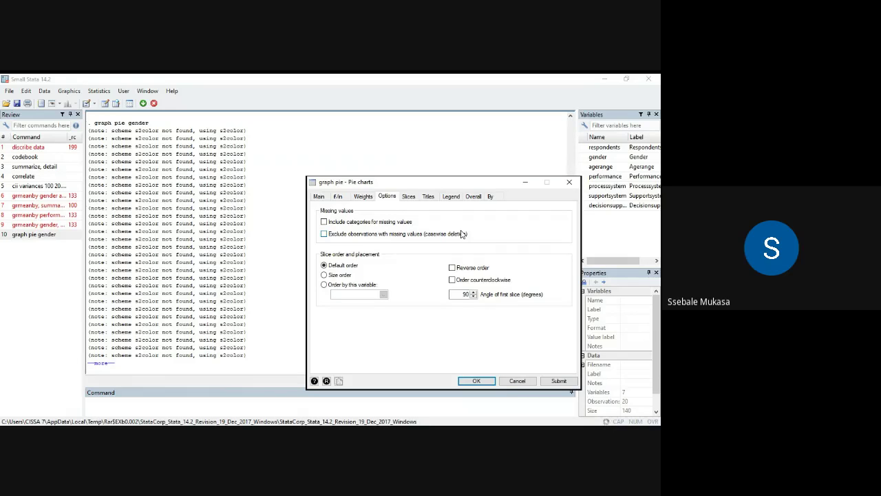
pyautogui.click(428, 196)
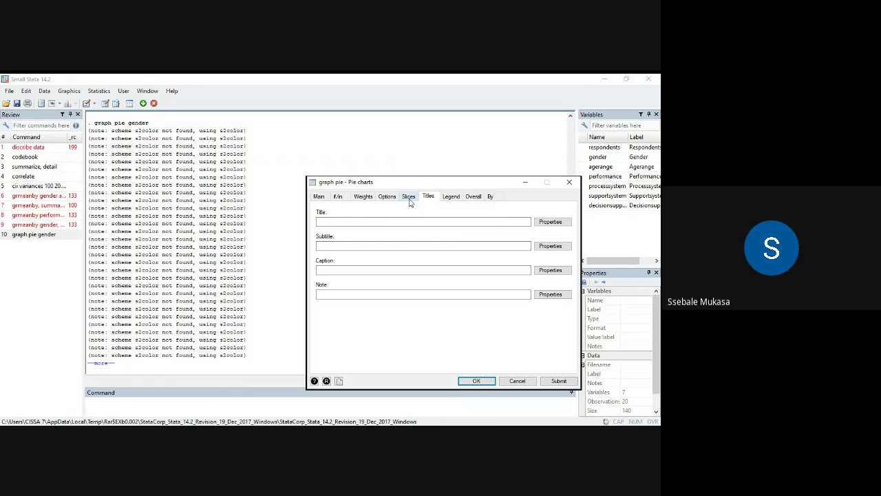
pyautogui.click(409, 197)
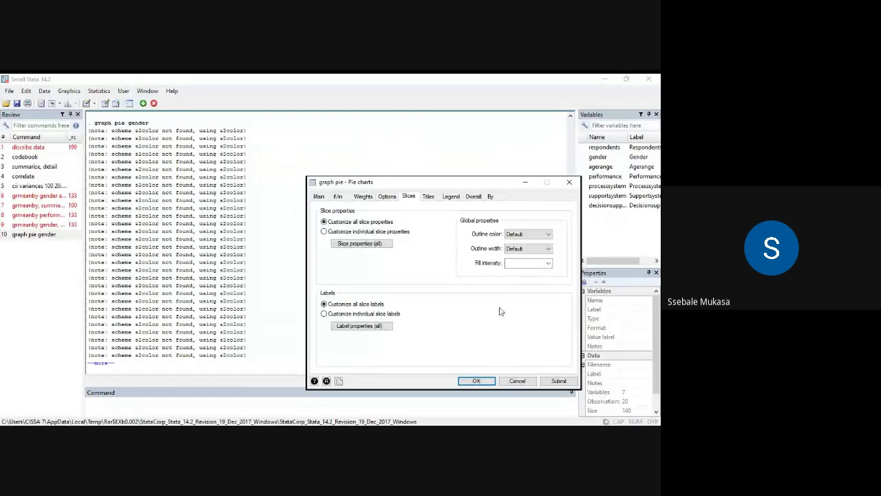
pyautogui.click(517, 383)
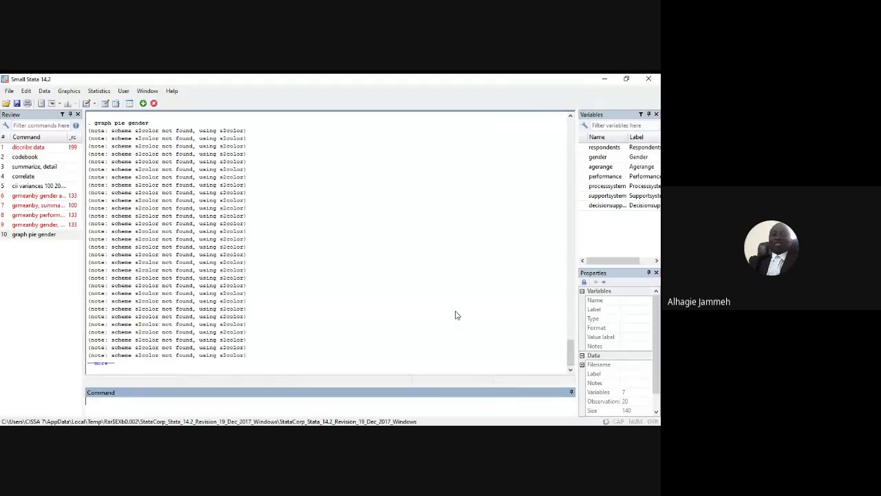
# Step: Switch to the SPSS Data Editor and view the measurement levels of the variables in Variable View
pyautogui.click(482, 399)
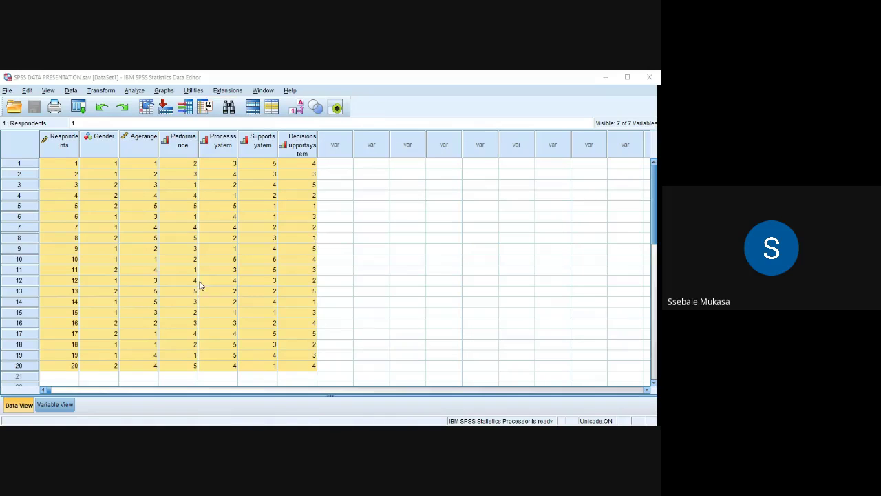
pyautogui.click(55, 406)
pyautogui.click(55, 406)
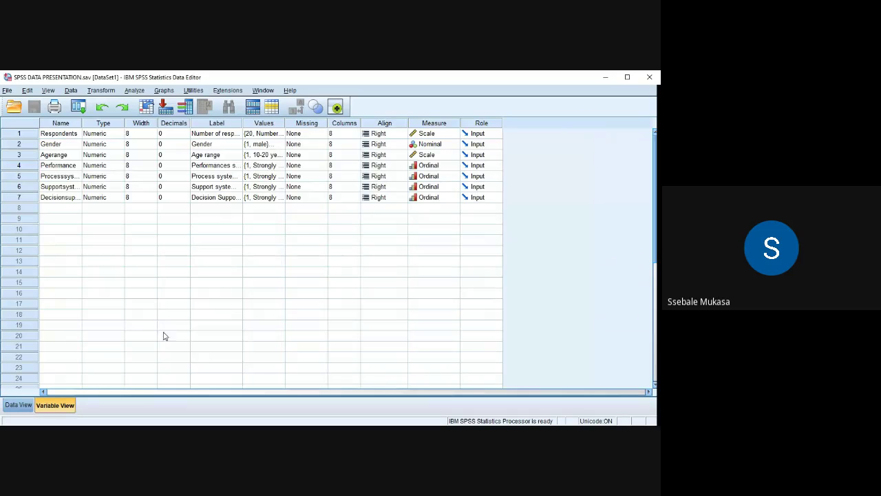
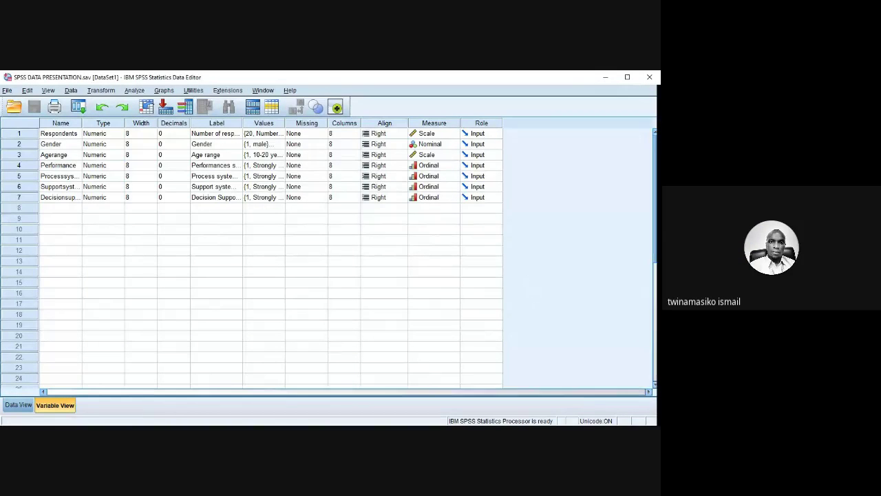
pyautogui.click(455, 123)
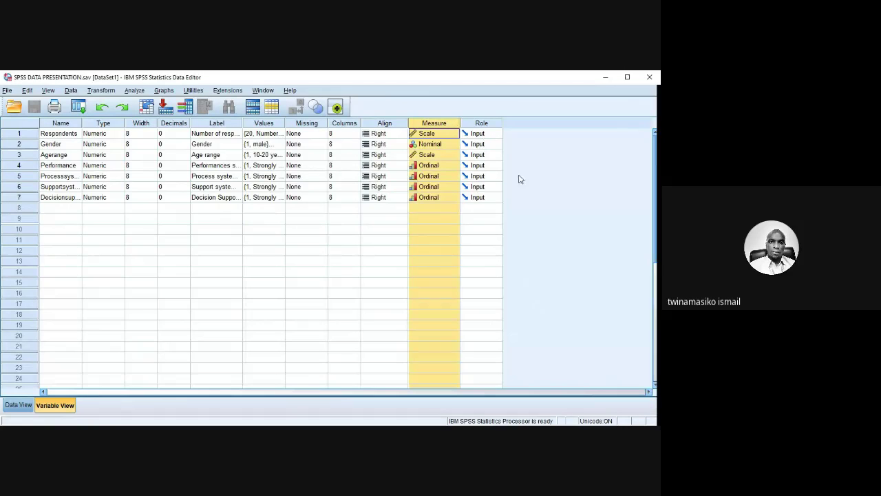